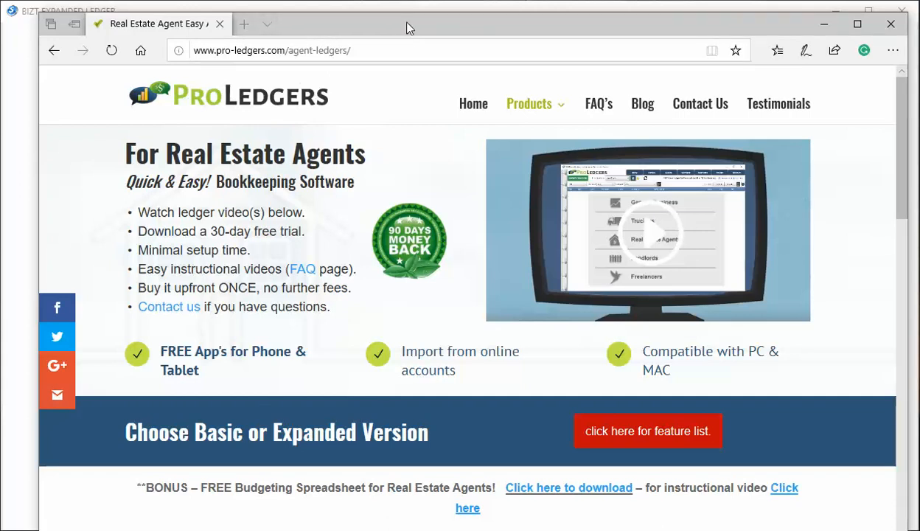
Step: Examine the Basic and Expanded ledger versions offered for Canadian and USA real estate agents on the product page
mouse_move(521, 108)
scroll(312, 238, "down", 3)
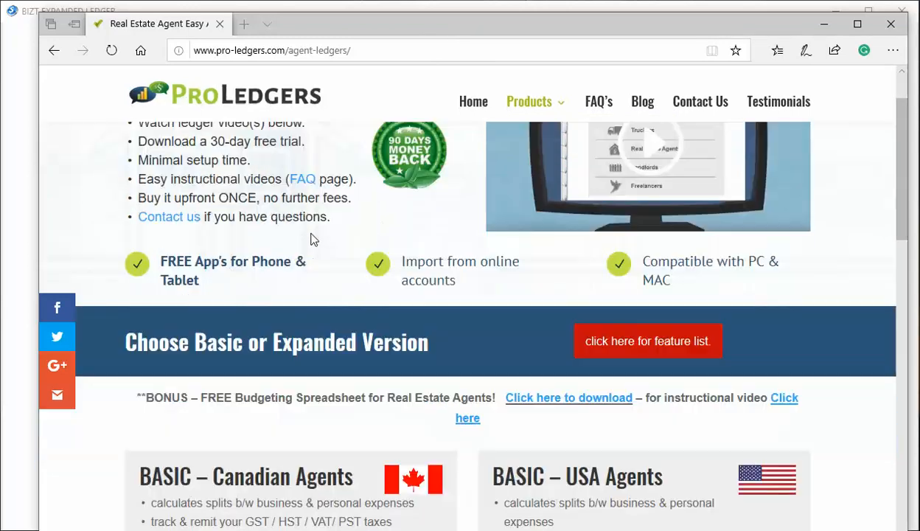
scroll(312, 238, "down", 5)
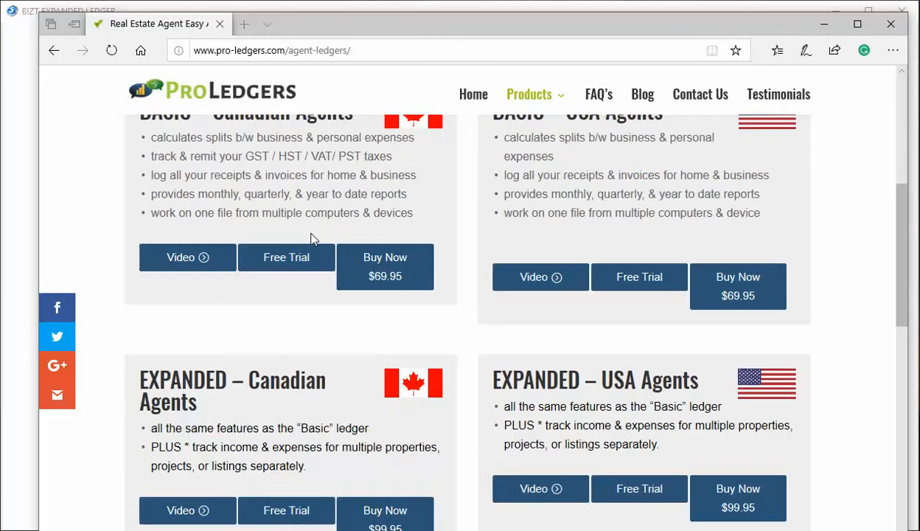
scroll(312, 238, "up", 2)
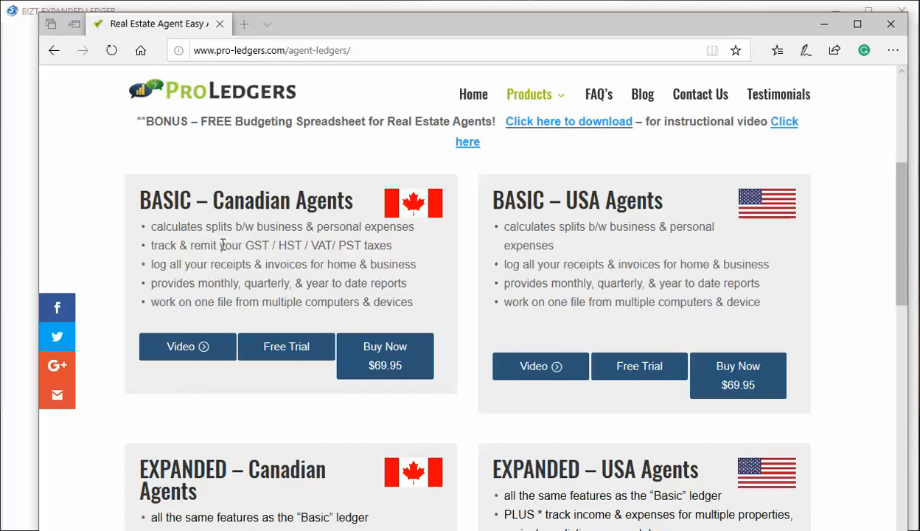
scroll(222, 245, "down", 2)
scroll(223, 244, "down", 2)
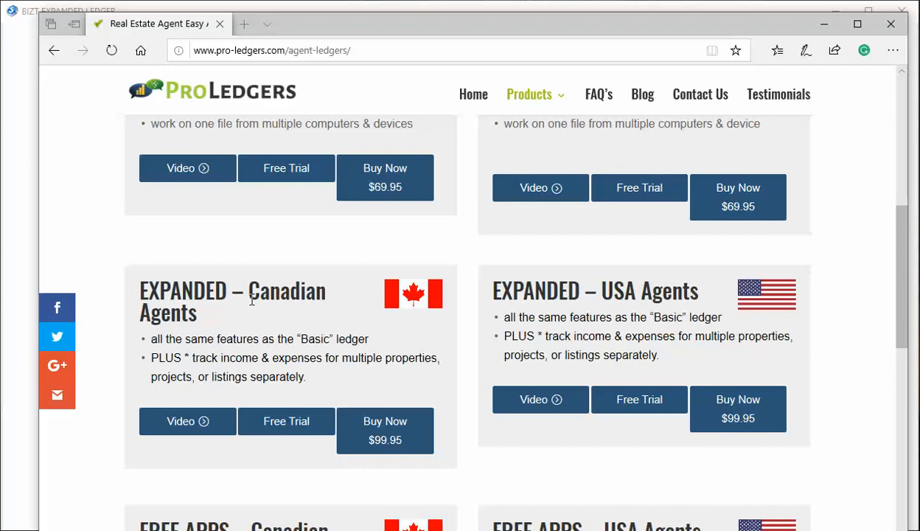
scroll(252, 299, "up", 3)
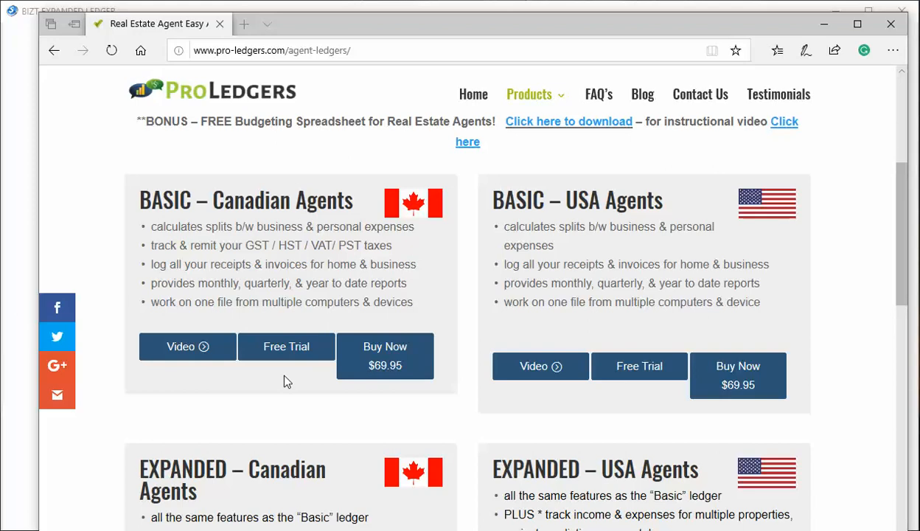
scroll(287, 381, "up", 3)
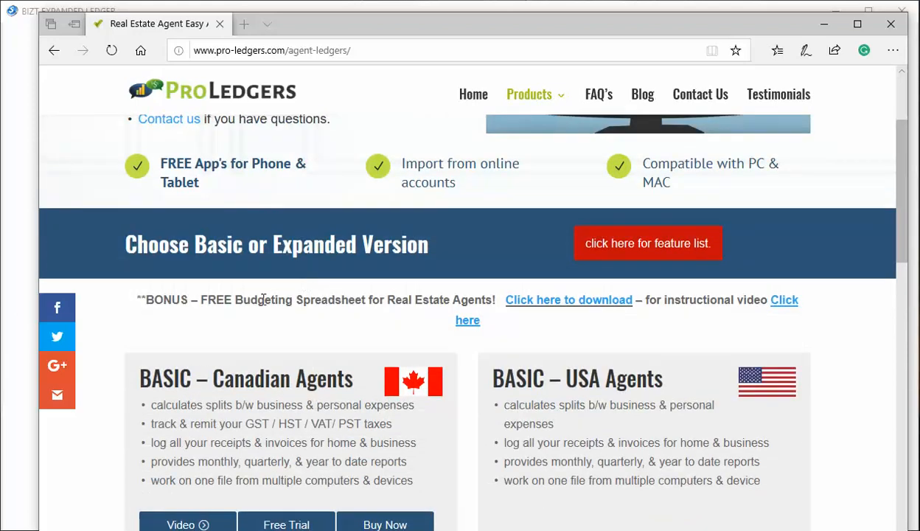
Step: Examine the free budgeting spreadsheet bonus and the highlighted features for phone apps, online account import, and PC and Mac compatibility
left_click_drag(262, 300, 362, 304)
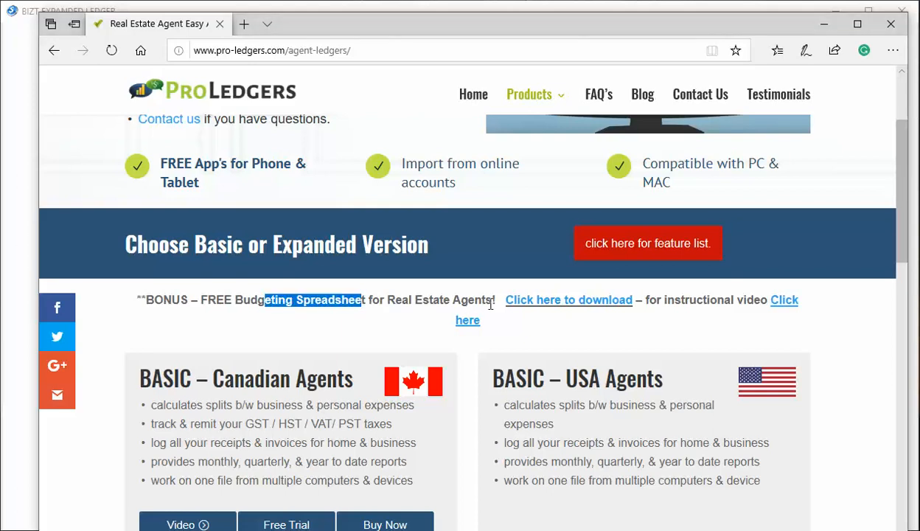
left_click(468, 294)
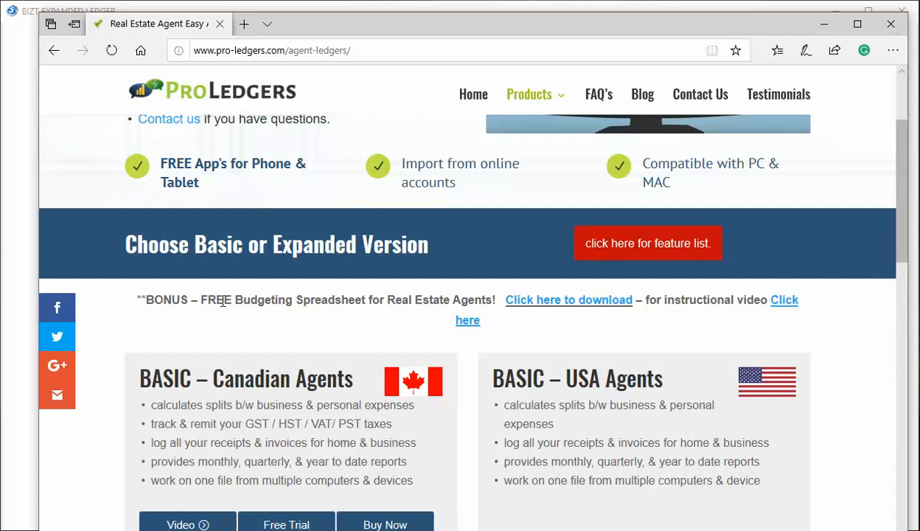
scroll(223, 301, "up", 3)
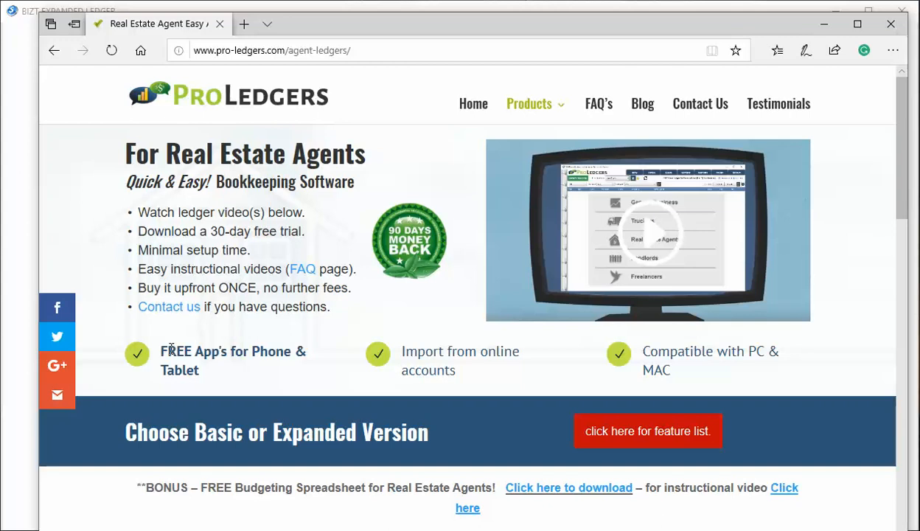
left_click_drag(159, 344, 209, 366)
left_click(218, 361)
left_click_drag(402, 348, 460, 369)
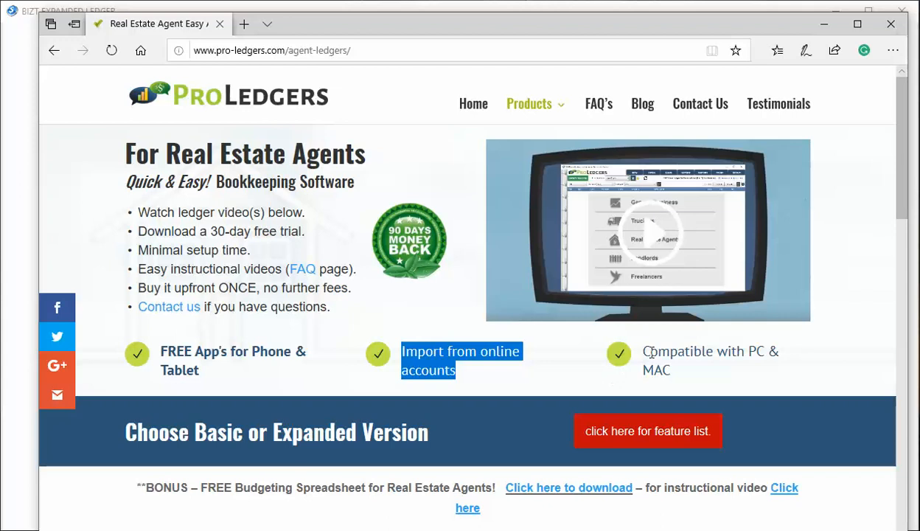
left_click_drag(646, 352, 664, 367)
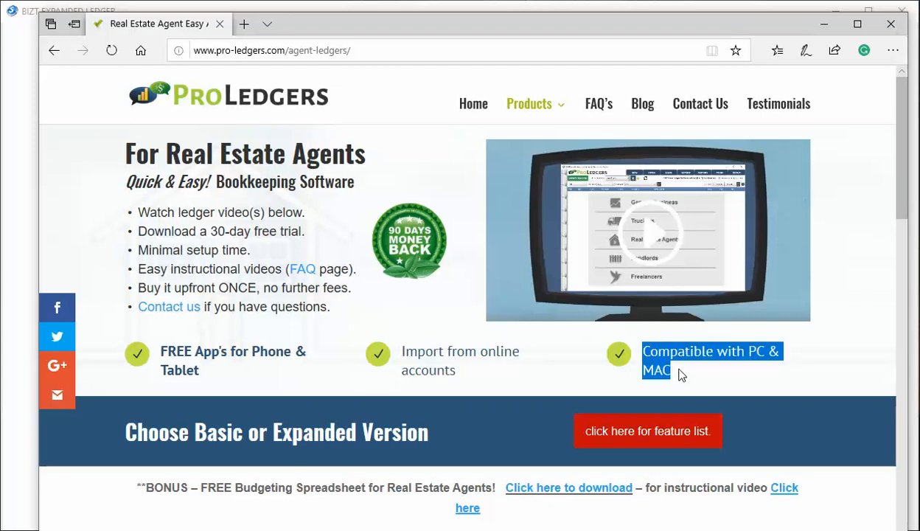
left_click(443, 345)
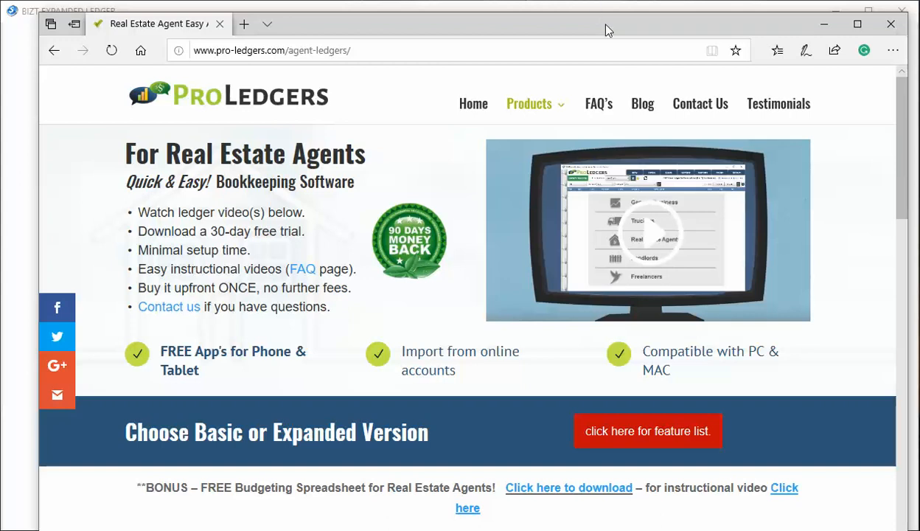
Step: Switch to the ProLedgers desktop program, create a new 1 Tax File for Real Estate Agents, and hide the ads
left_click_drag(603, 26, 102, 0)
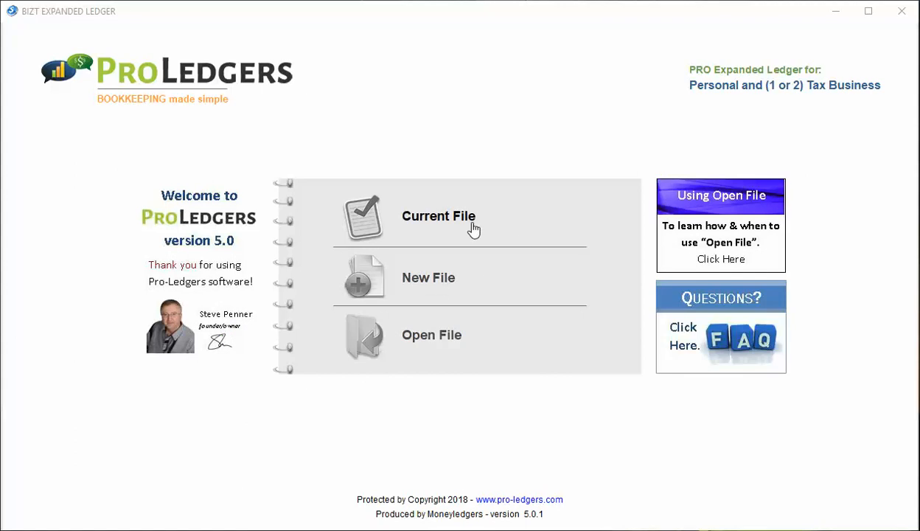
left_click(423, 282)
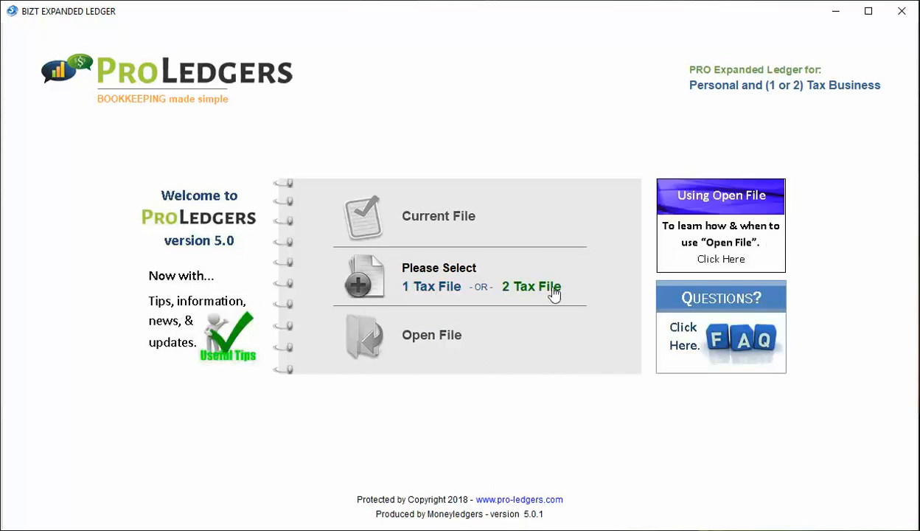
left_click(420, 291)
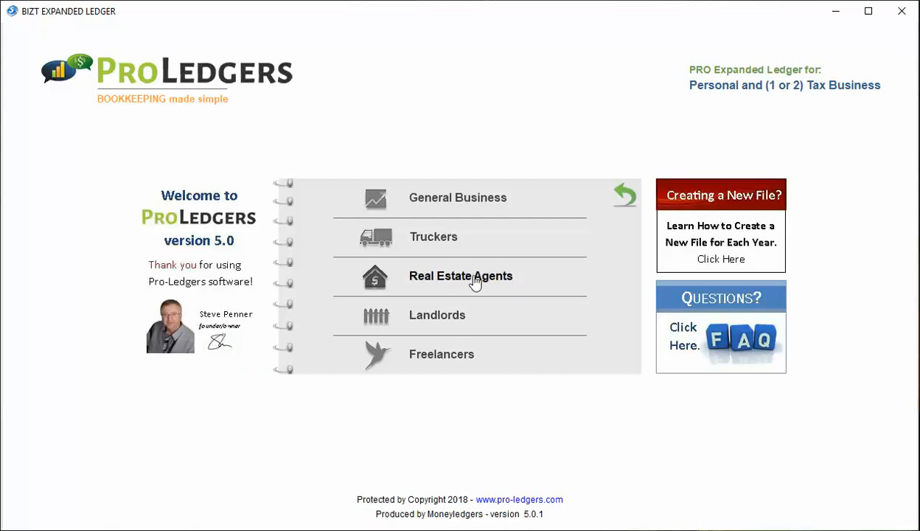
left_click(509, 284)
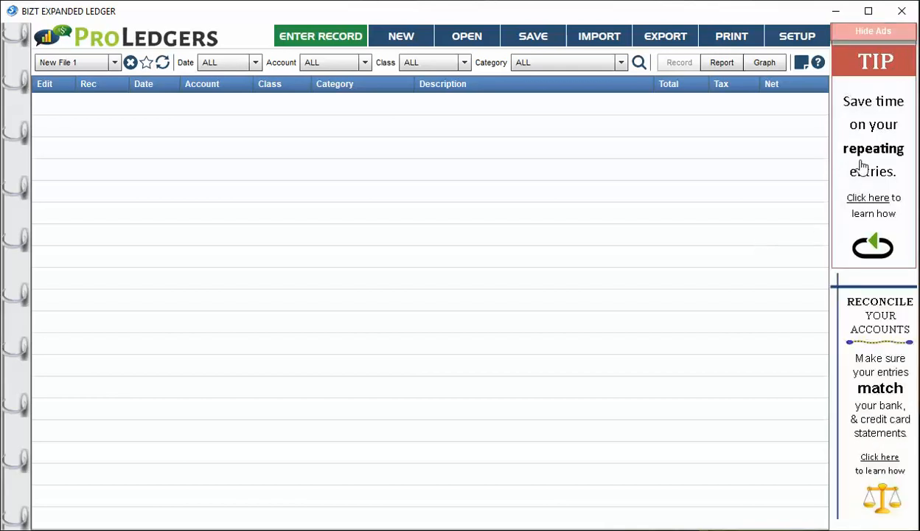
left_click(855, 32)
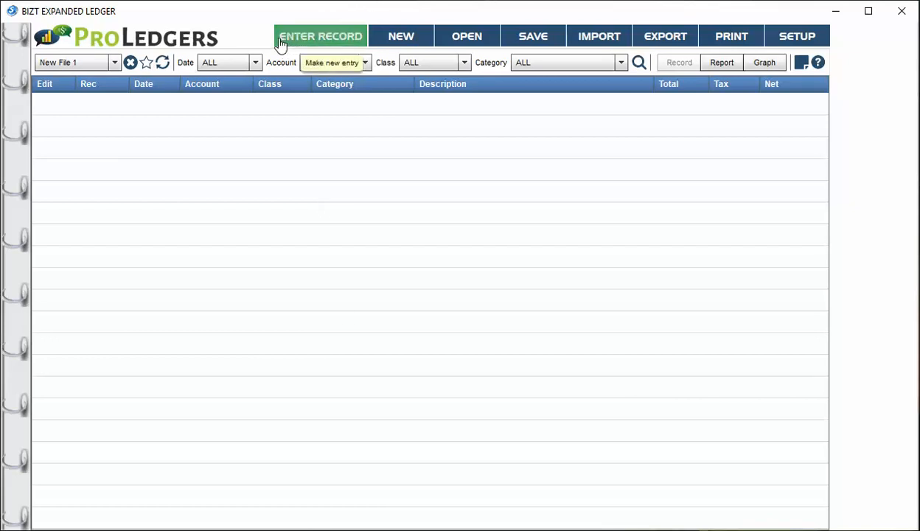
left_click(334, 42)
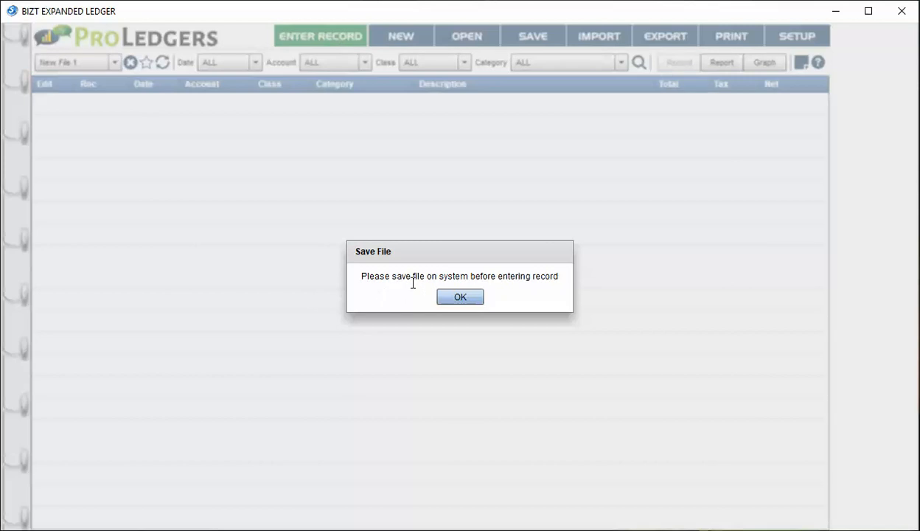
left_click(459, 298)
left_click(58, 62)
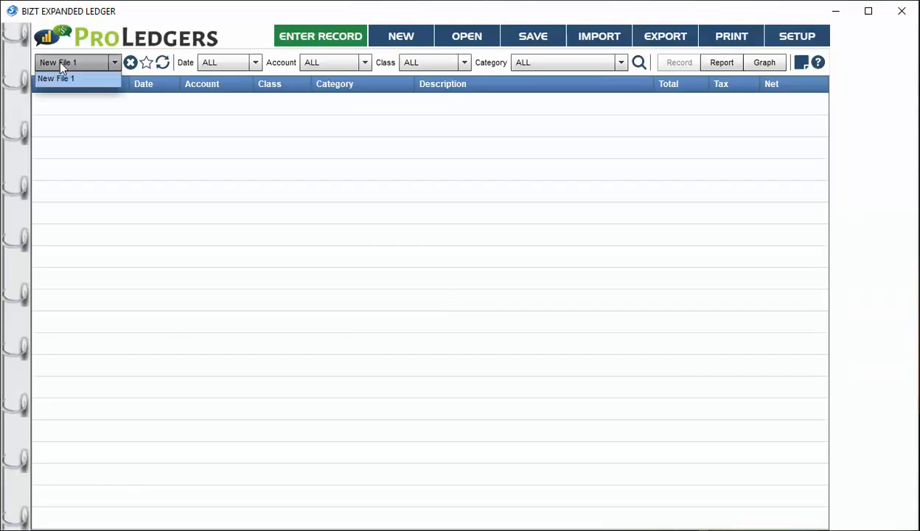
left_click(76, 78)
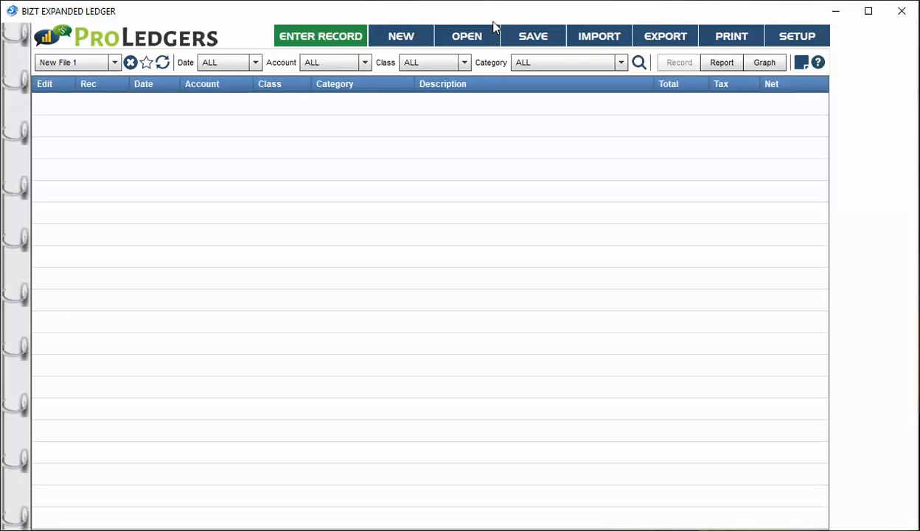
Step: Save the new ledger in the BIZ IOS test folder under the file name "bookkeeping file"
left_click(541, 36)
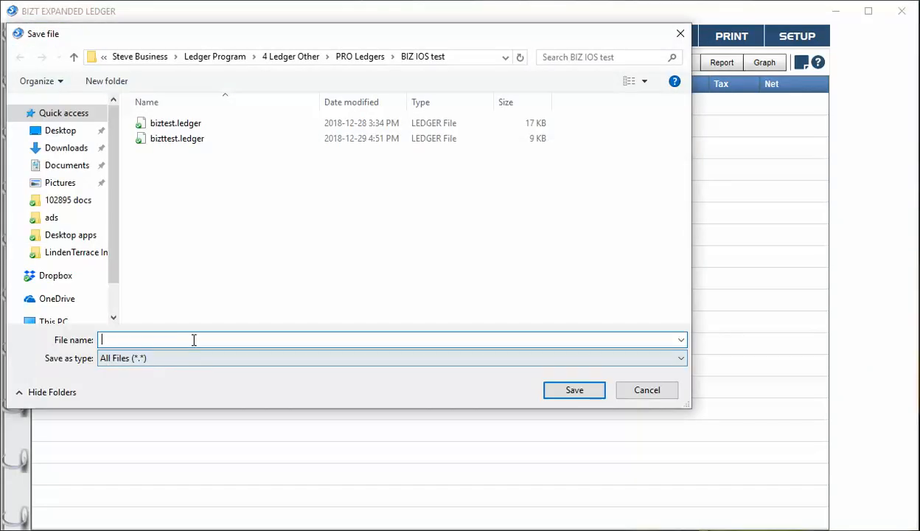
type("book")
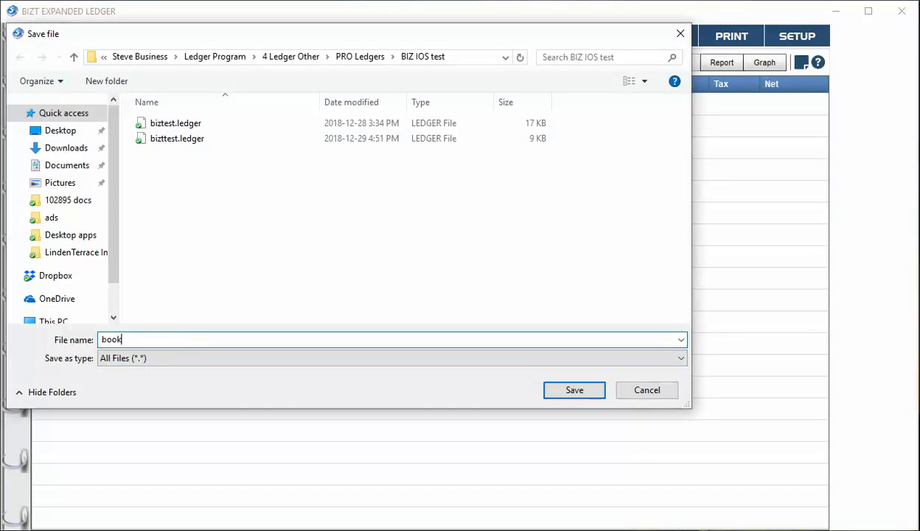
type("keepin g")
key("BackSpace")
key("BackSpace")
key("BackSpace")
type("in g")
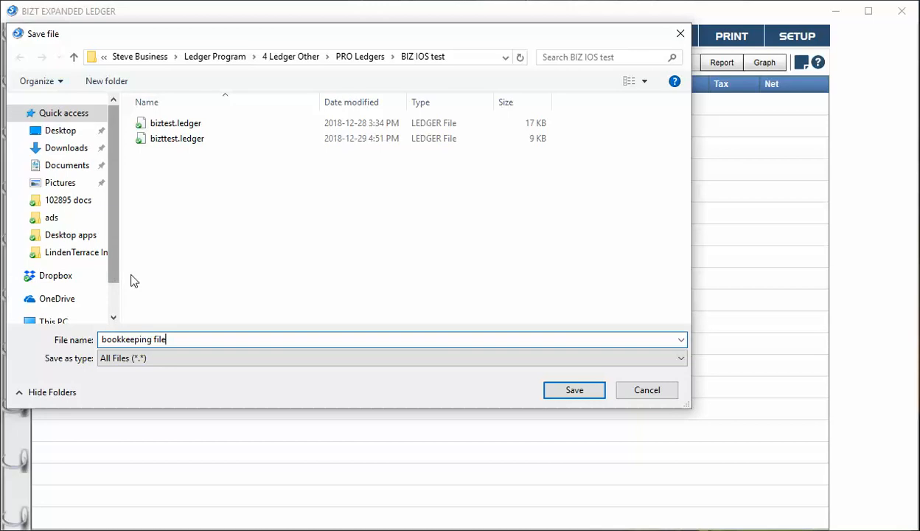
left_click(574, 394)
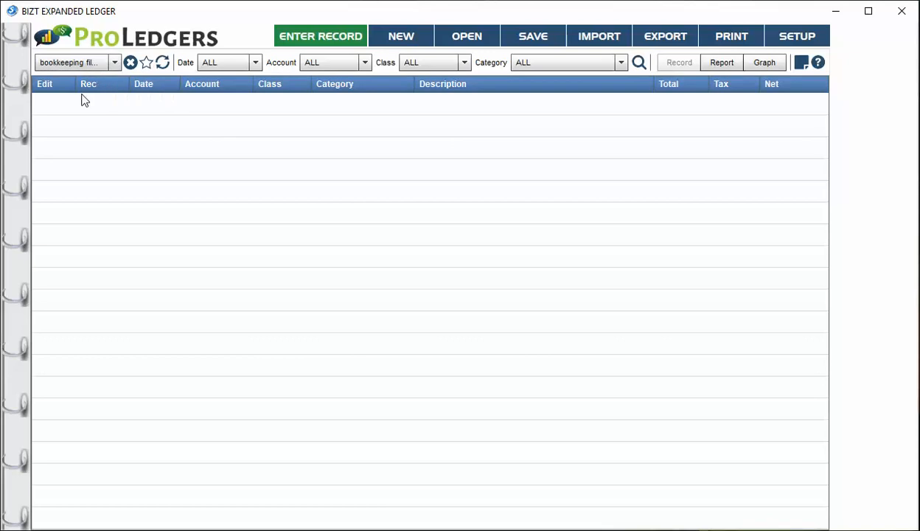
Step: Start a new record dated 10/12/18 and assign it to the Visa account
left_click(311, 40)
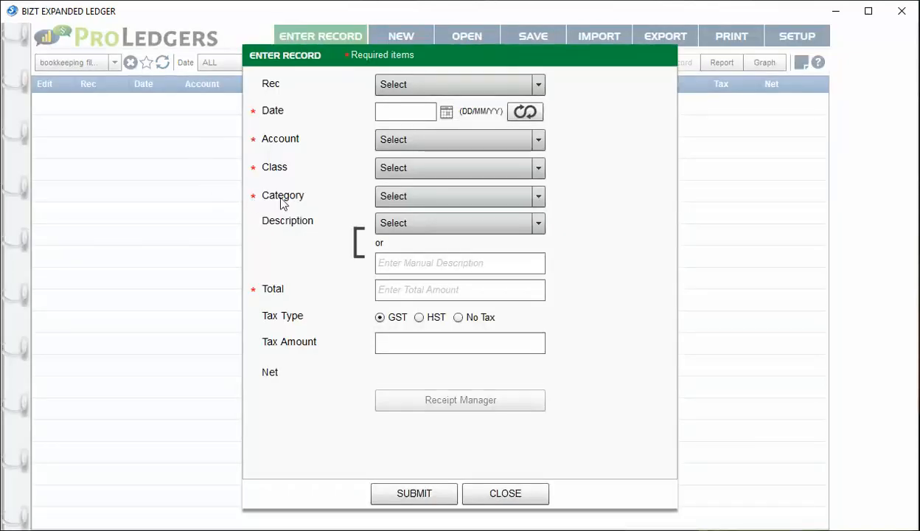
left_click(434, 115)
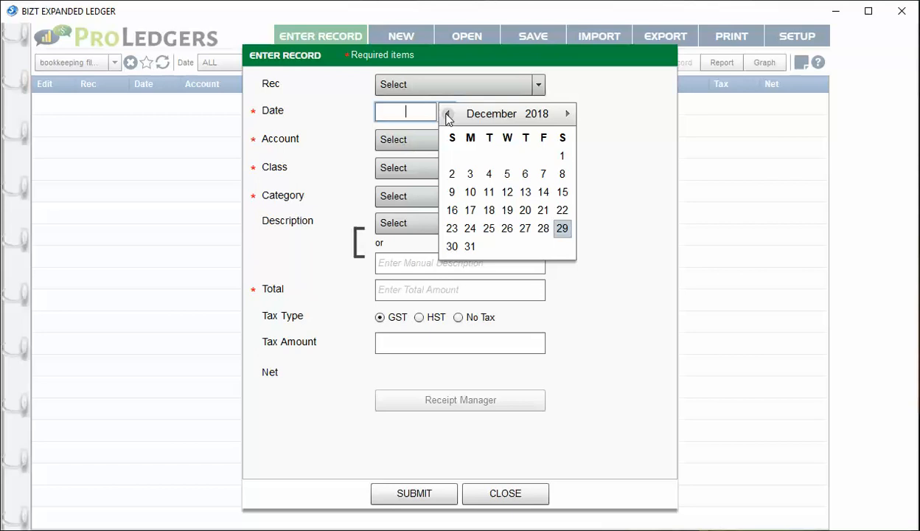
left_click(472, 195)
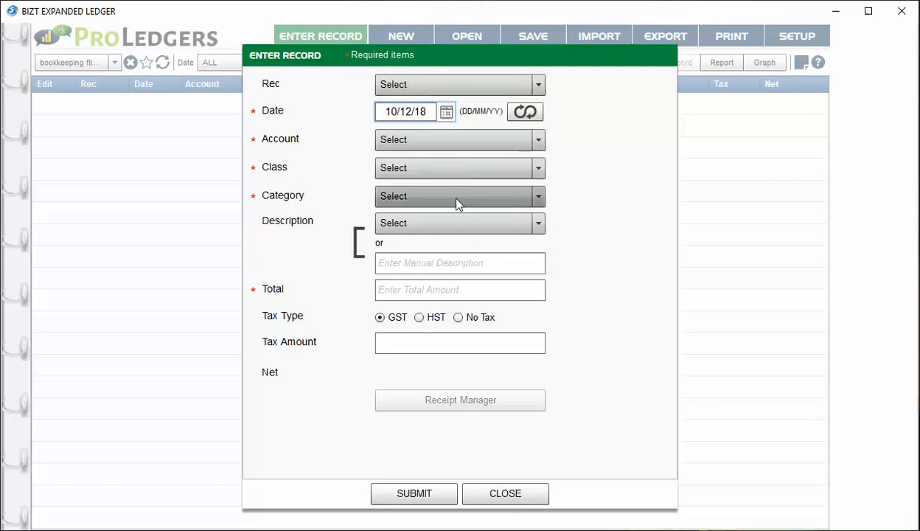
left_click(457, 140)
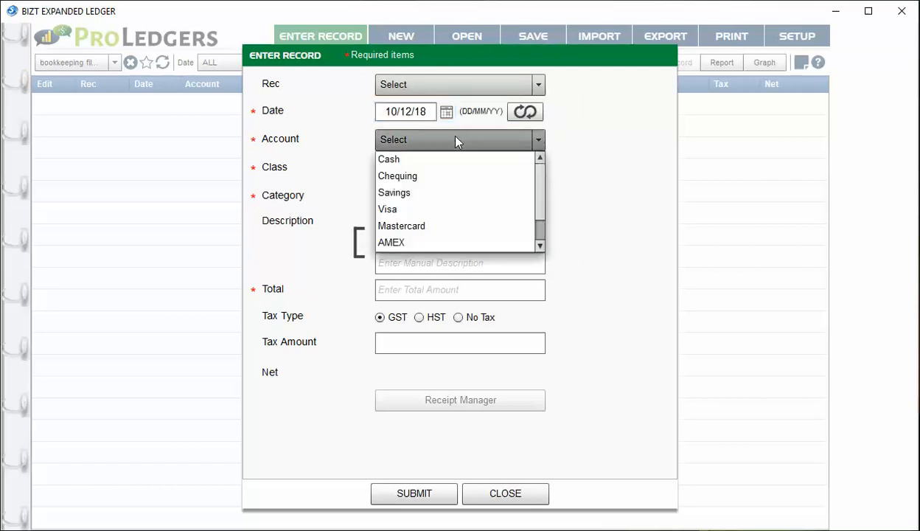
left_click(422, 212)
Step: Set the record's class to General Agent and its category to Accounting & Legal Fees
left_click(424, 169)
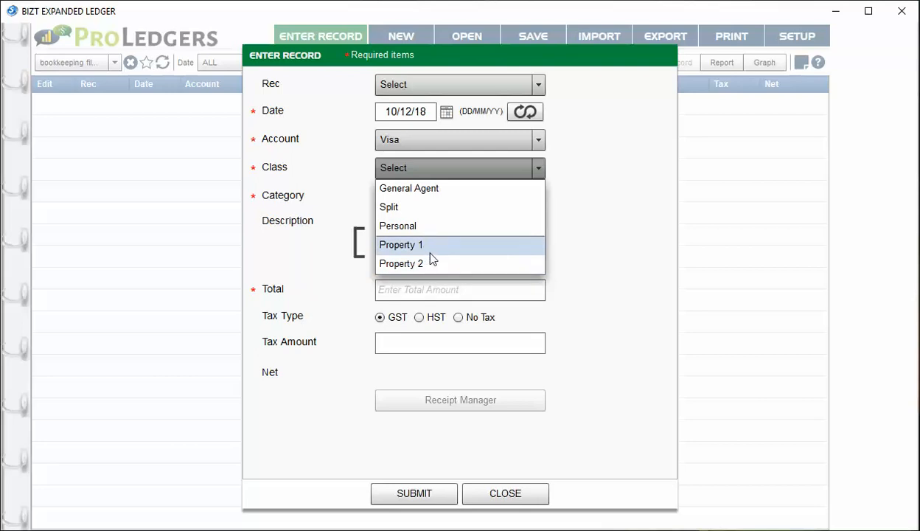
left_click(424, 191)
left_click(428, 199)
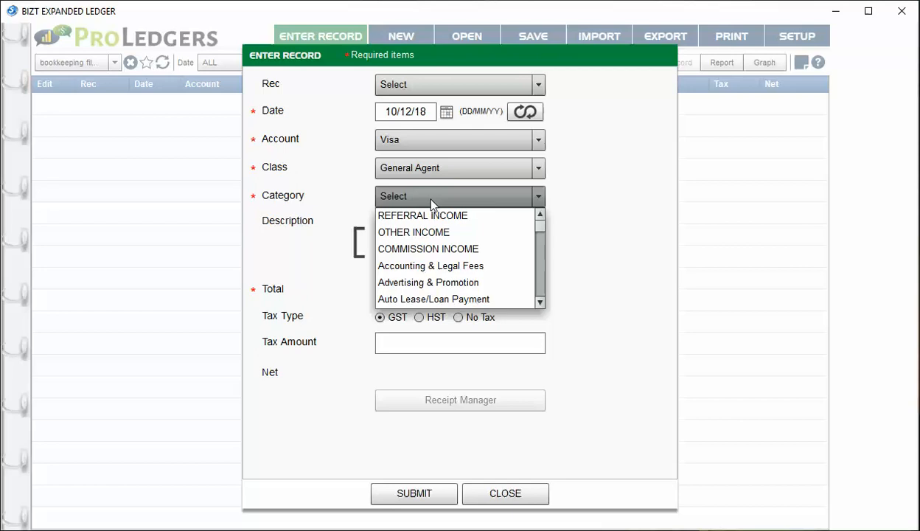
left_click(430, 266)
Step: Enter the manual description "abc accounting inv: 3233" and a total of 125 for the record
left_click(391, 287)
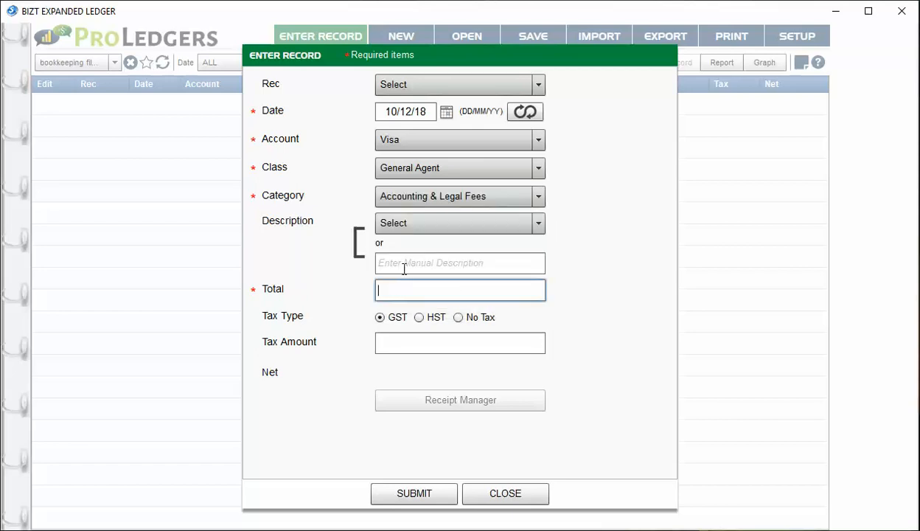
left_click(404, 266)
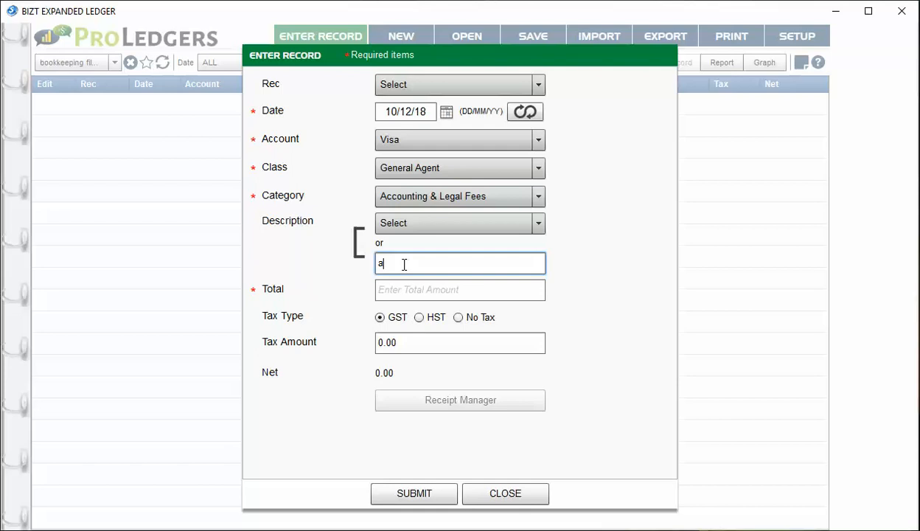
type("abc accounting inv: 3233")
left_click(418, 289)
type("125")
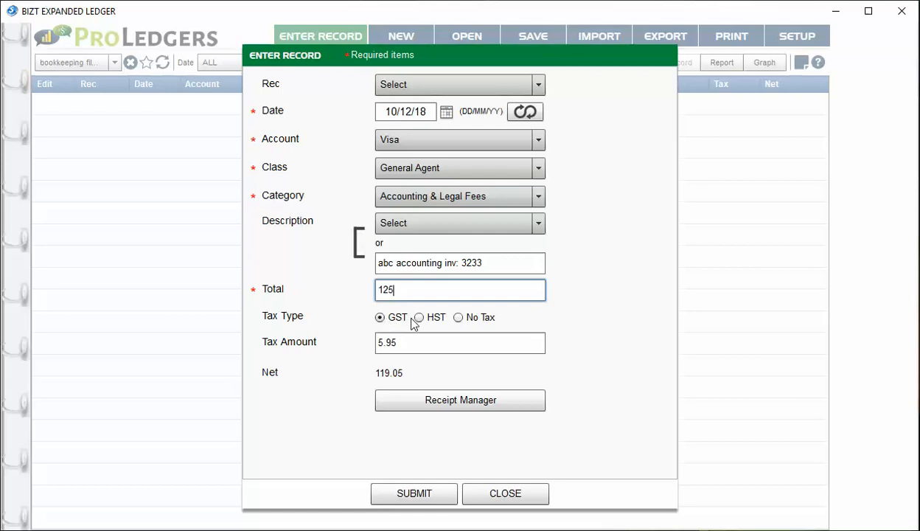
Step: Try the HST and No Tax options on the record and return the tax type to GST
left_click(419, 317)
left_click(458, 317)
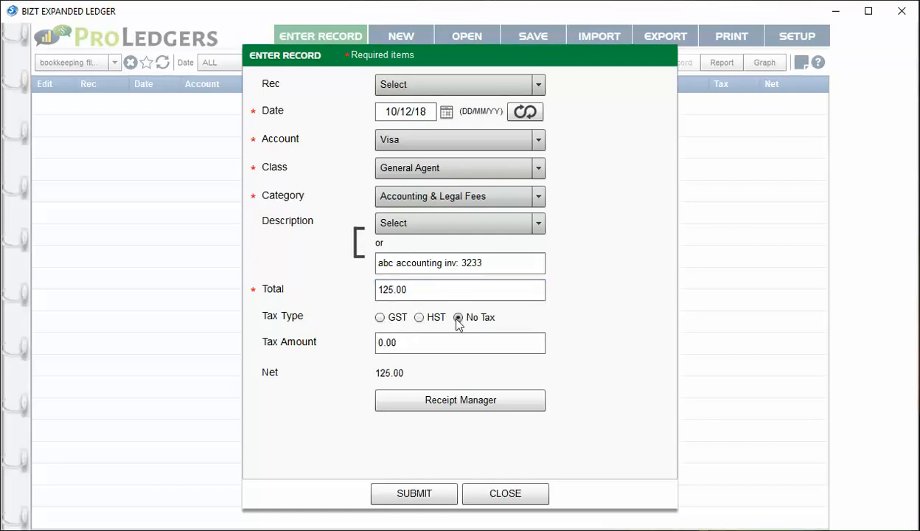
left_click(380, 317)
left_click(403, 344)
left_click(476, 352)
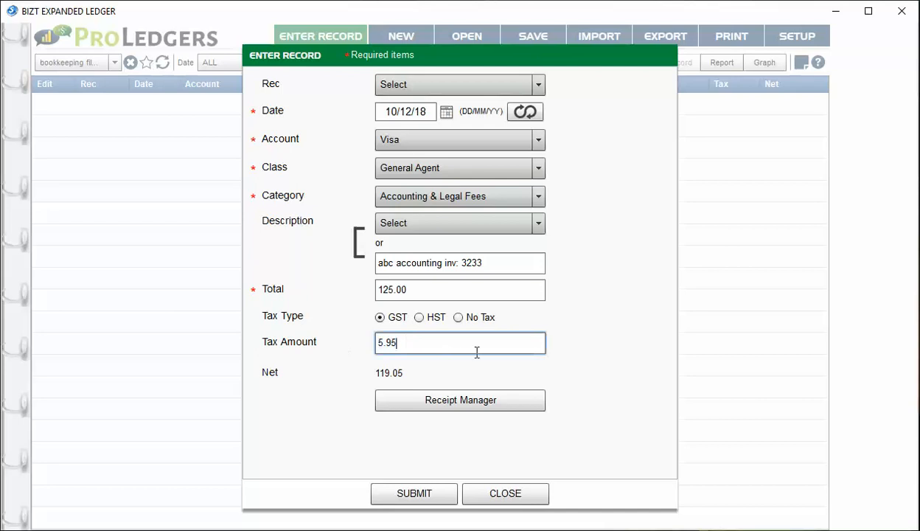
Step: View the record's receipt attachment options, then submit the record and close the entry form
left_click(449, 395)
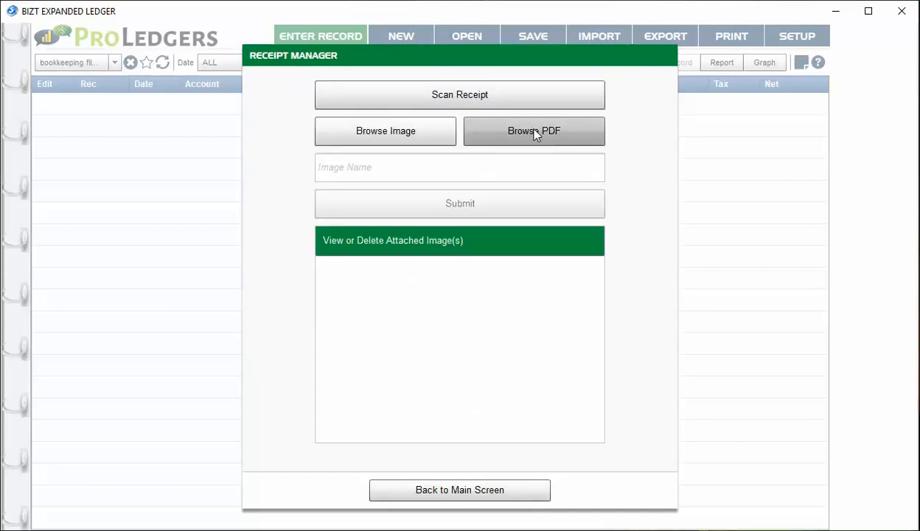
left_click(471, 489)
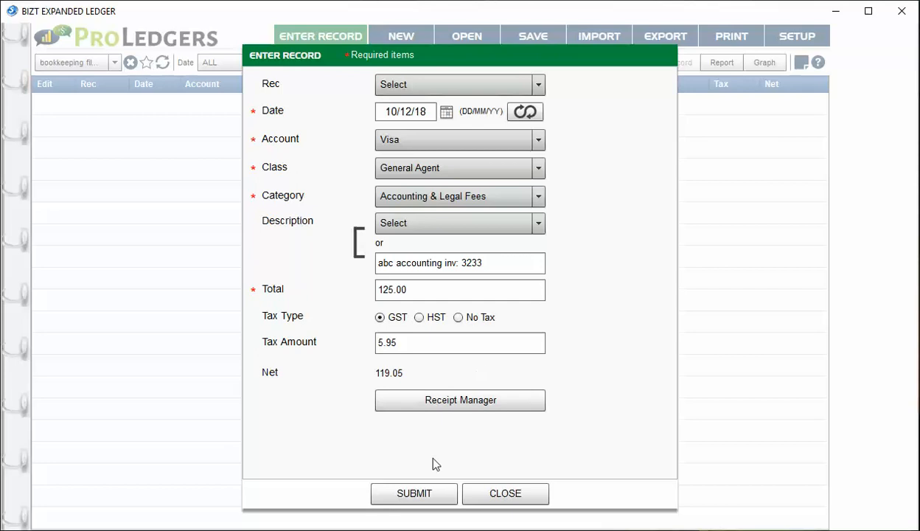
left_click(433, 492)
left_click(503, 493)
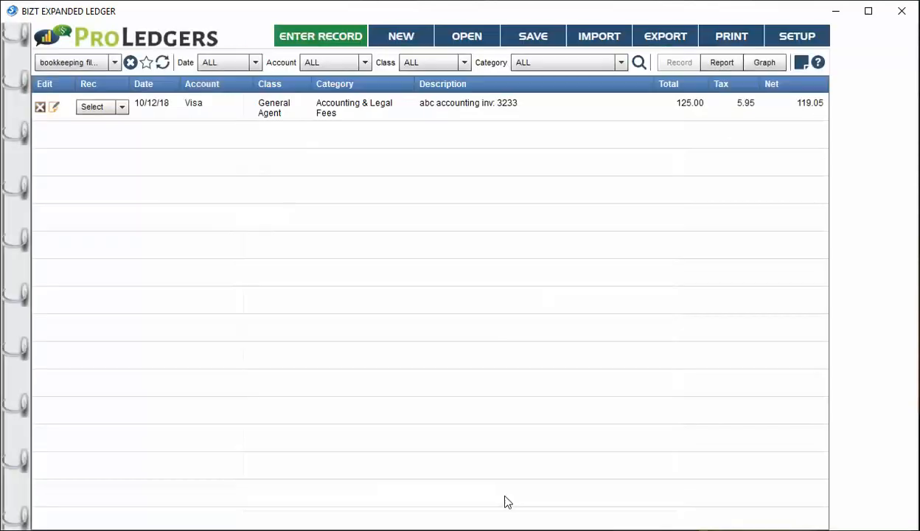
Step: Open the saved Visa record for editing and add Nov 1, 2018 as a repeating date
double_click(372, 109)
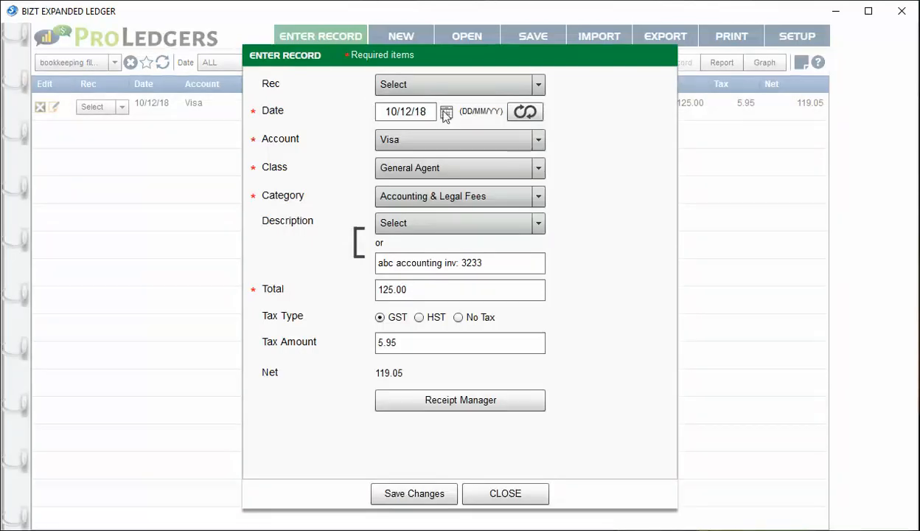
left_click(525, 112)
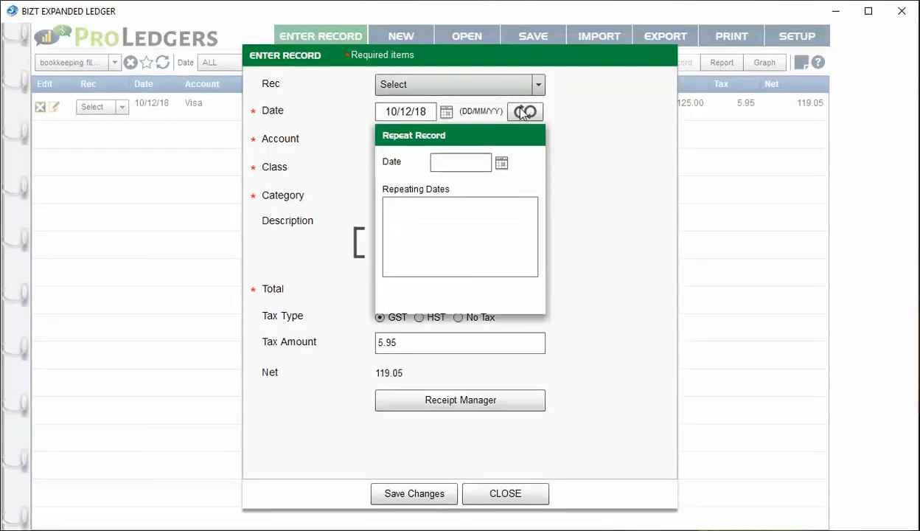
left_click(507, 166)
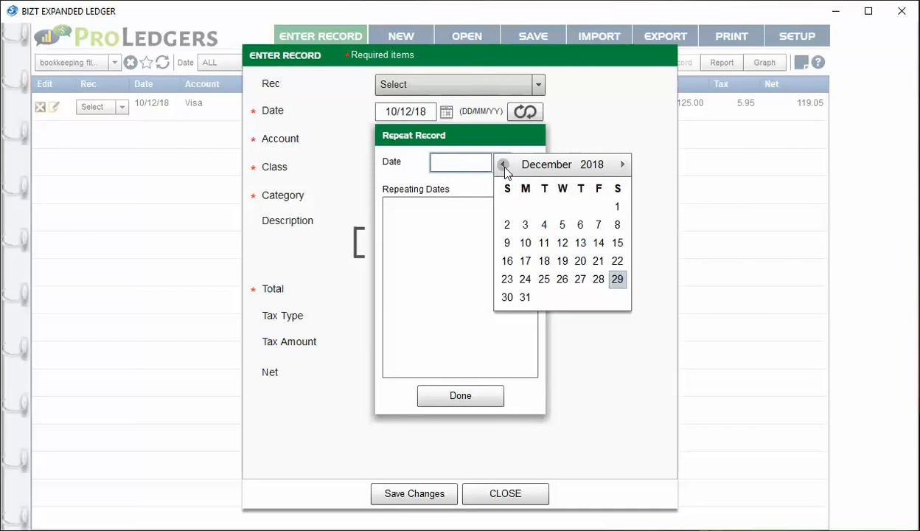
left_click(504, 167)
left_click(580, 207)
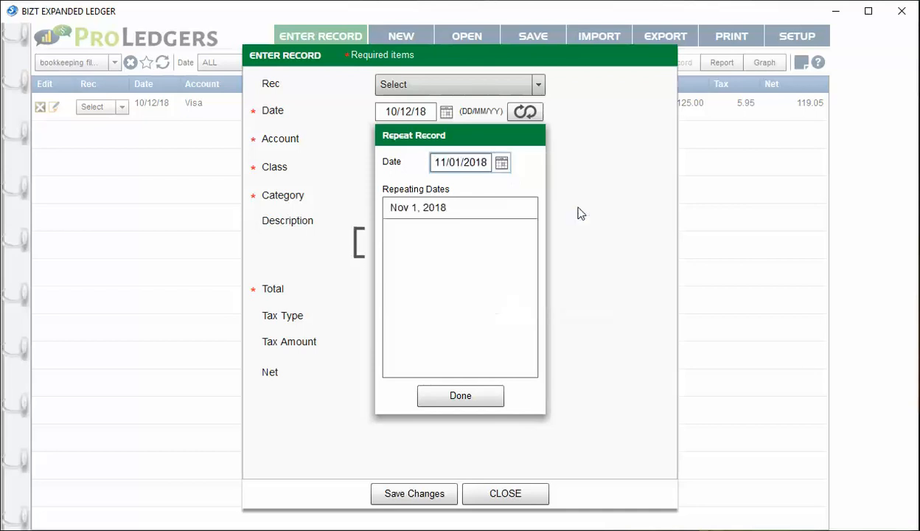
Step: Add Oct 3, 2018 and Sep 4, 2018 as repeating dates and finish repeating the record
left_click(501, 163)
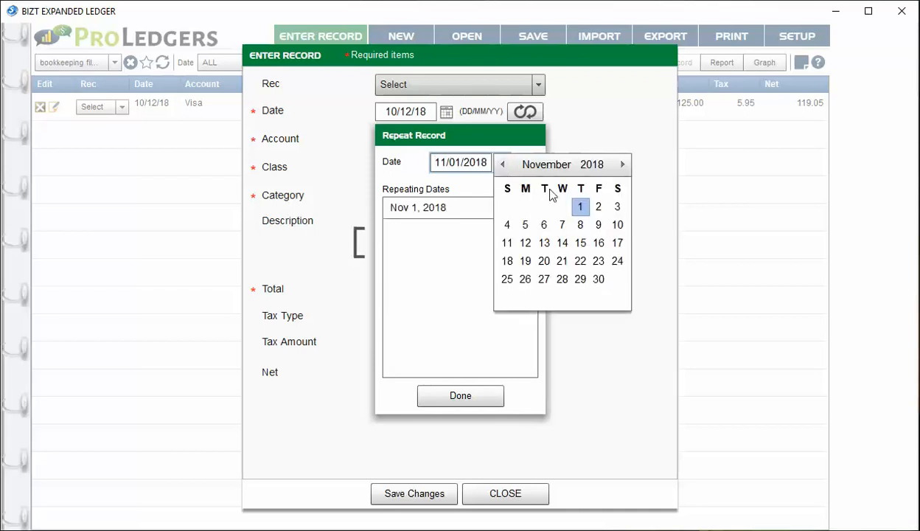
left_click(581, 207)
left_click(499, 167)
left_click(501, 165)
left_click(561, 207)
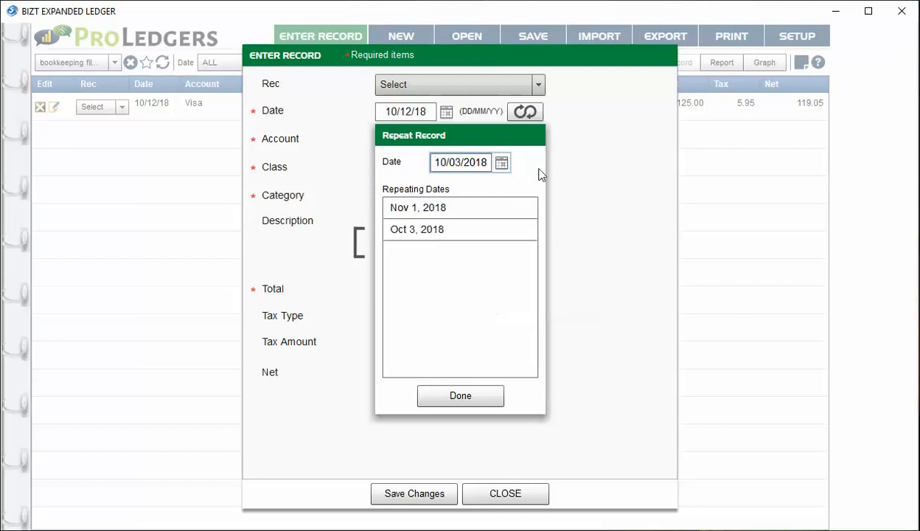
left_click(502, 162)
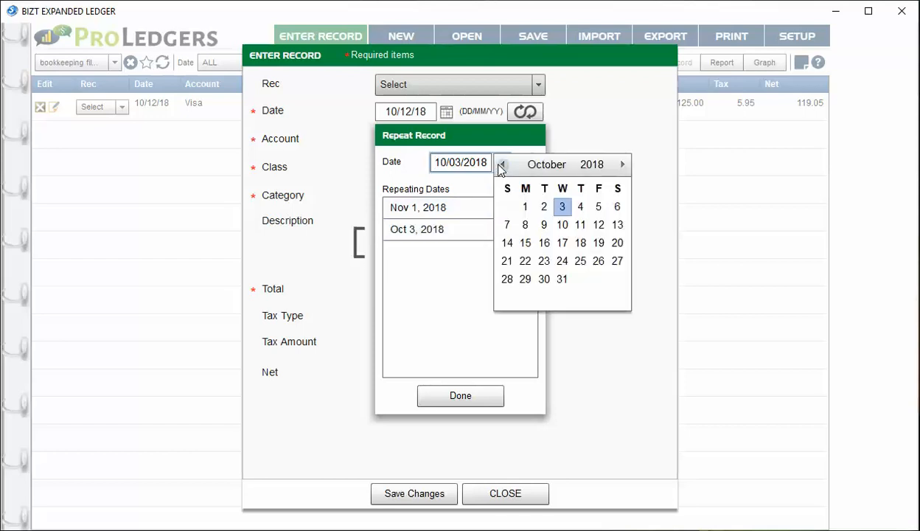
left_click(502, 164)
left_click(544, 225)
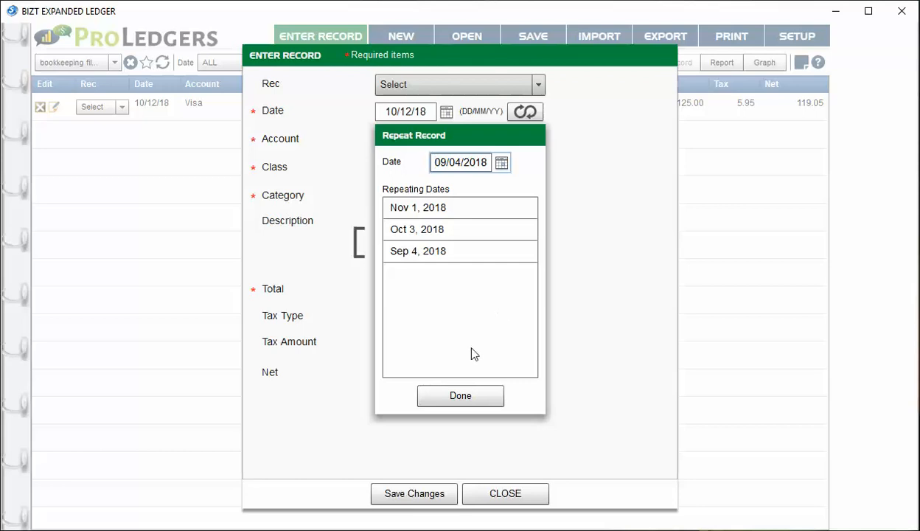
left_click(449, 384)
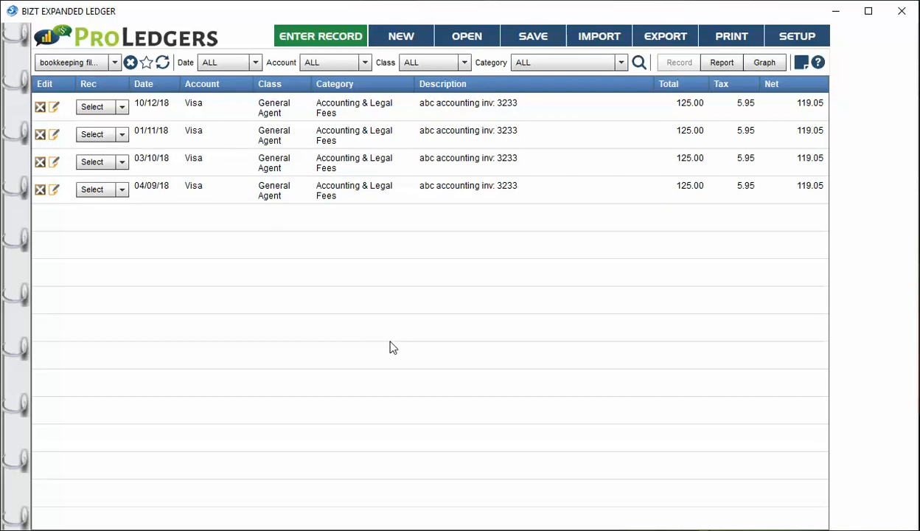
Step: Start a new record dated 10/12/18 and assign it to the Chequing account
left_click(307, 35)
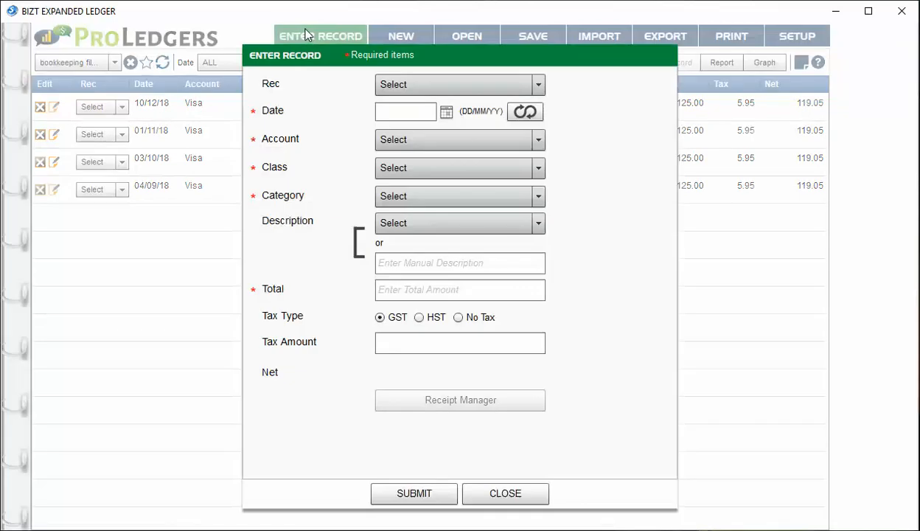
left_click(446, 112)
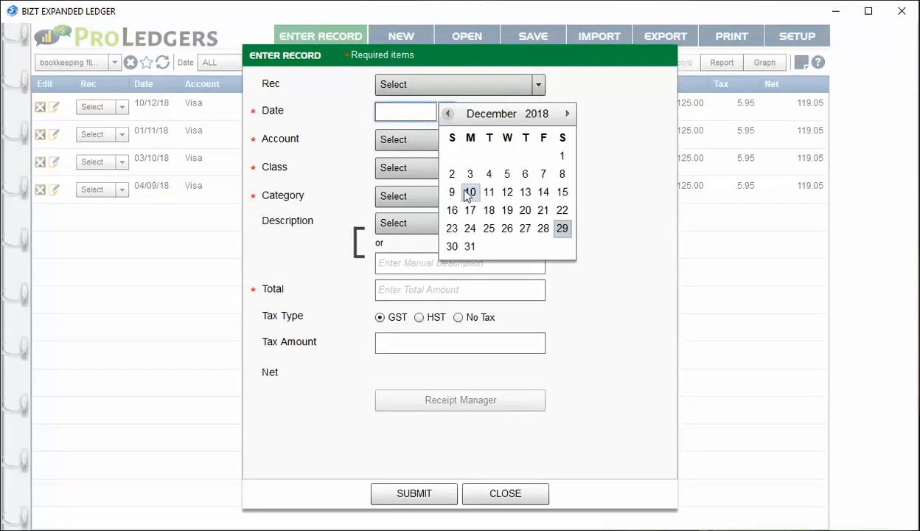
left_click(469, 192)
left_click(389, 140)
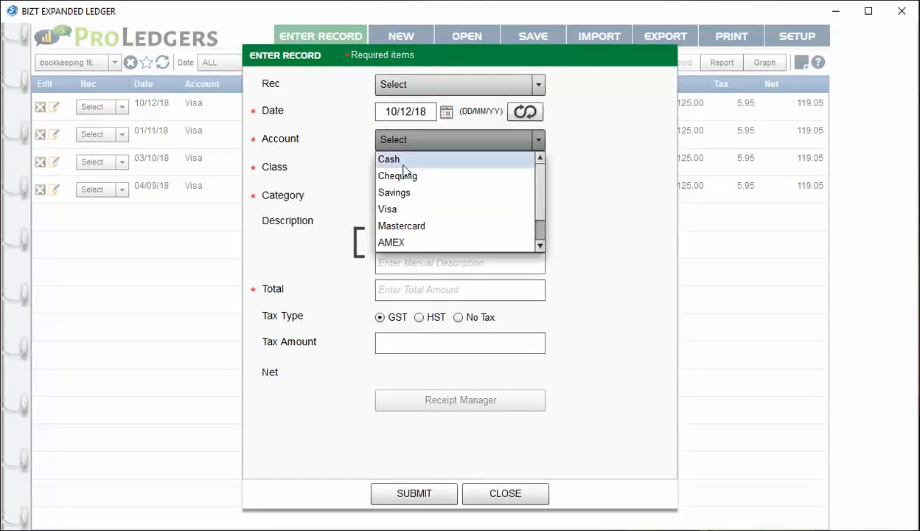
left_click(403, 175)
Step: Set the record's class to General Agent and its category to COMMISSION INCOME
left_click(408, 169)
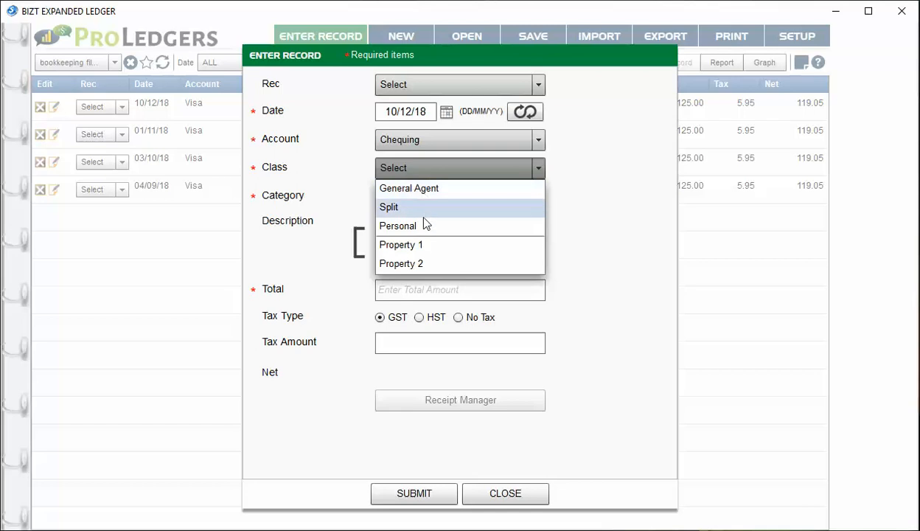
left_click(417, 188)
left_click(429, 195)
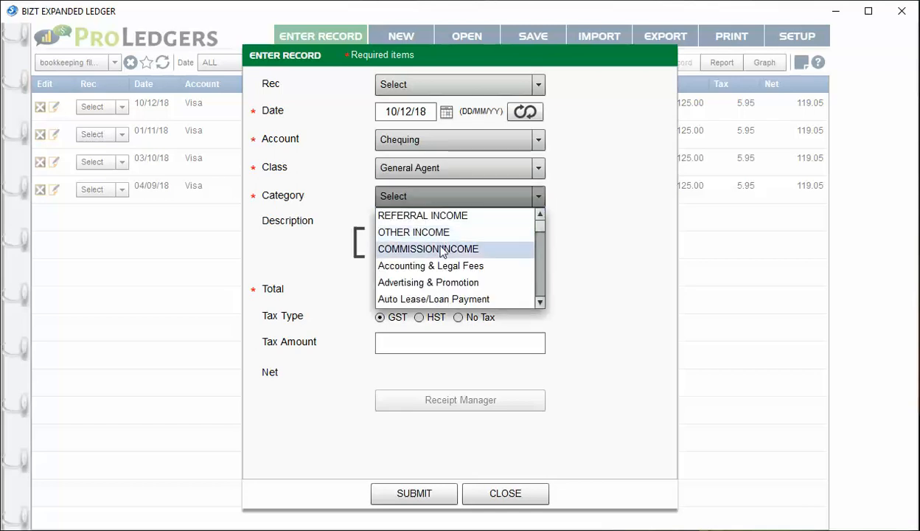
left_click(439, 247)
Step: Enter a total of 1200 with No Tax and the property's street address as manual description, and submit the record
left_click(406, 288)
type("1200")
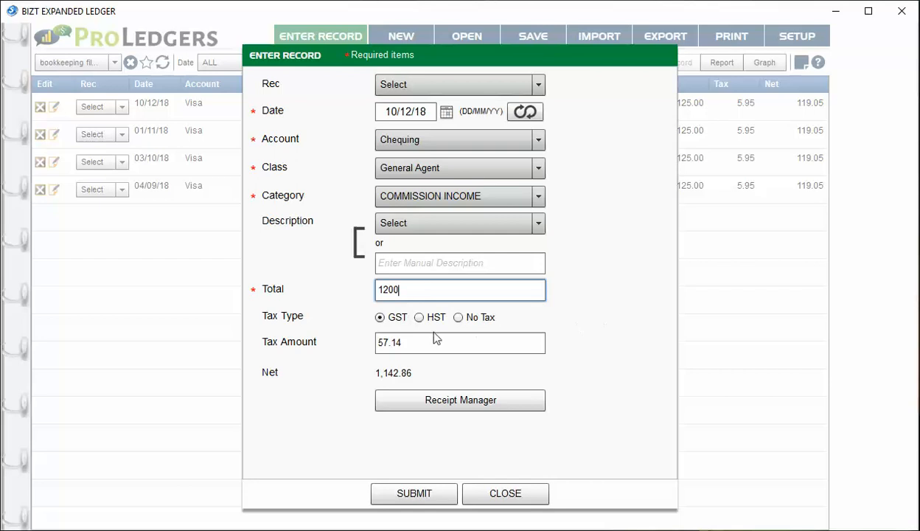
left_click(458, 317)
left_click(426, 264)
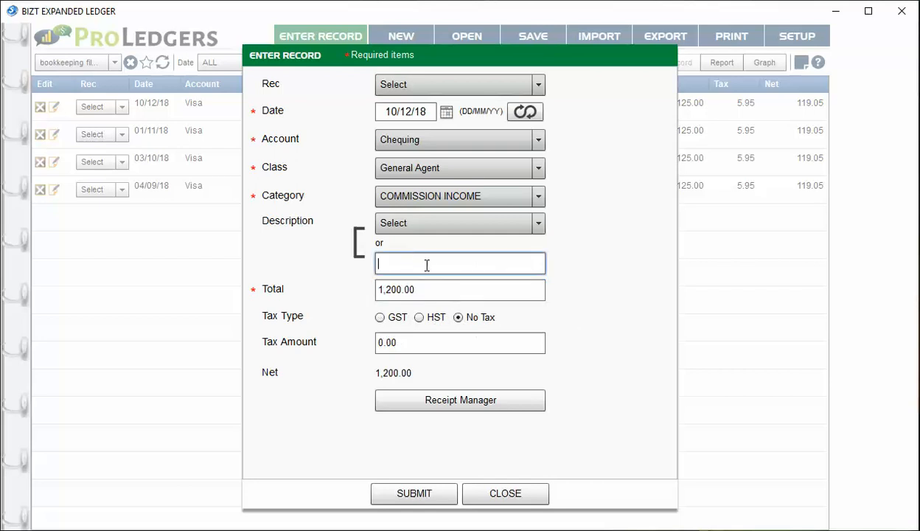
type("123 smith st")
left_click(414, 493)
left_click(481, 493)
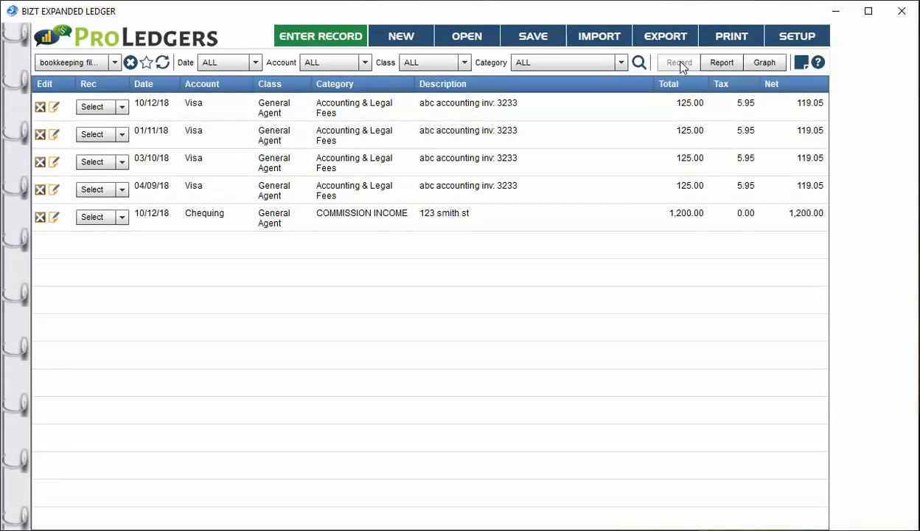
Step: Examine the report's overall, business-only, tax, reconciliation and payment type summaries, and return to the record list
left_click(723, 64)
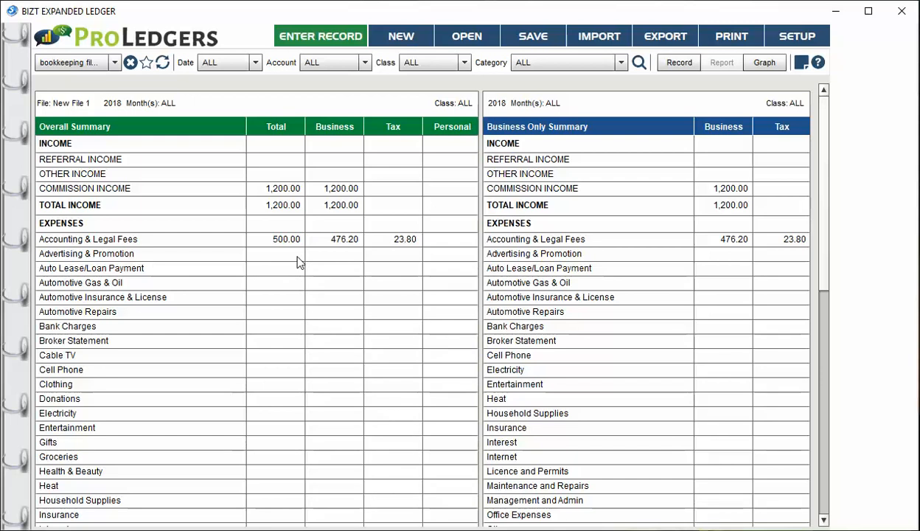
scroll(293, 255, "down", 6)
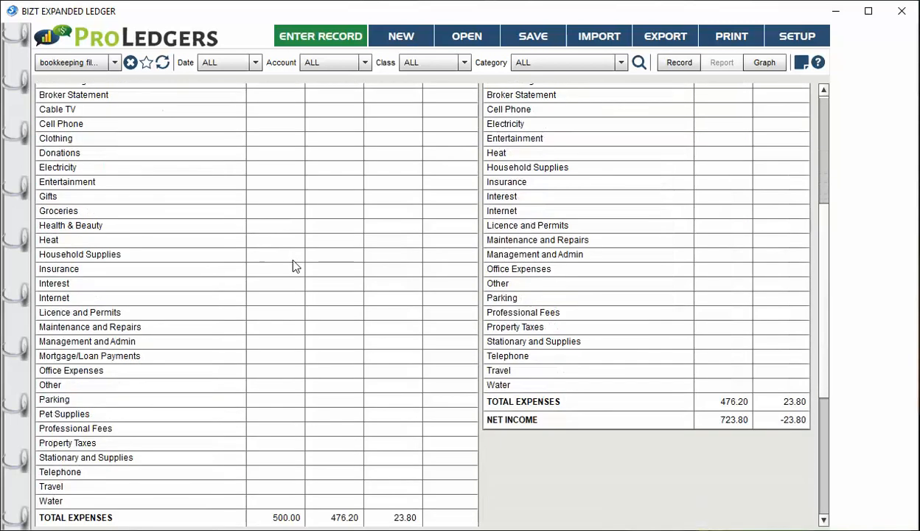
scroll(292, 260, "down", 2)
left_click_drag(824, 289, 823, 122)
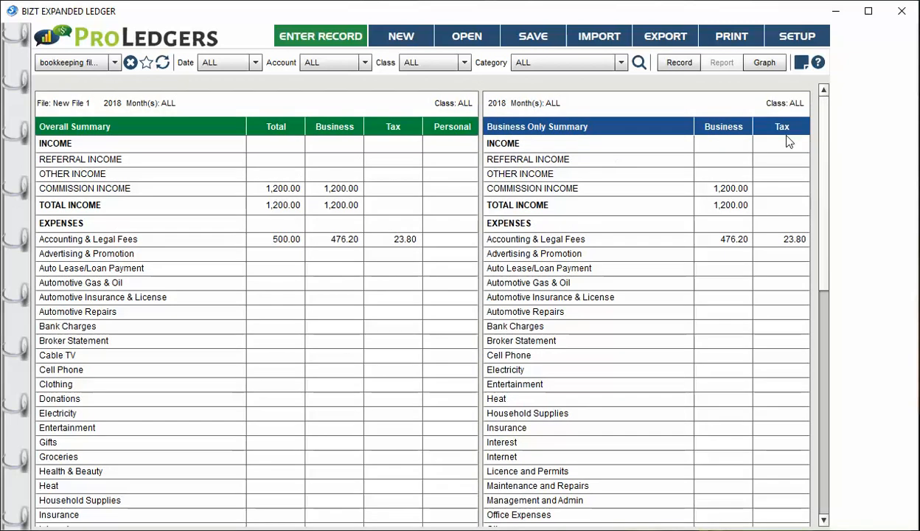
scroll(803, 135, "down", 5)
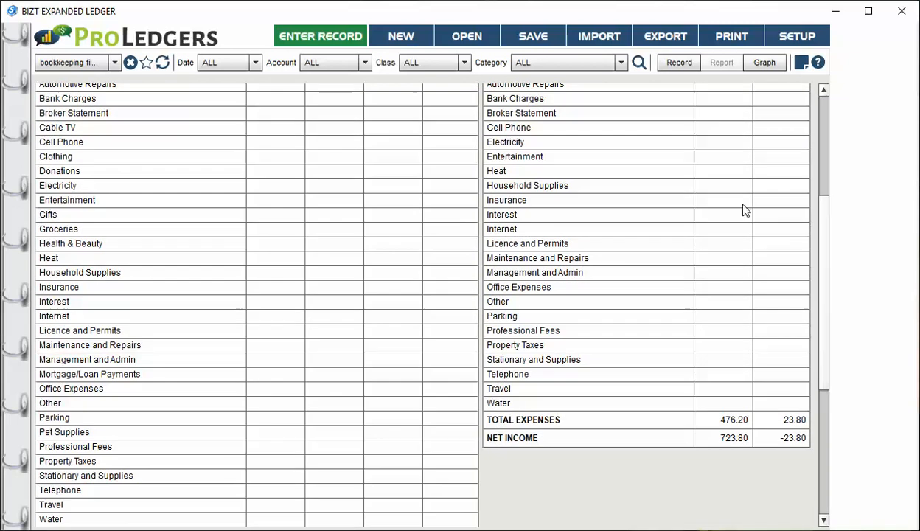
left_click_drag(826, 227, 790, 390)
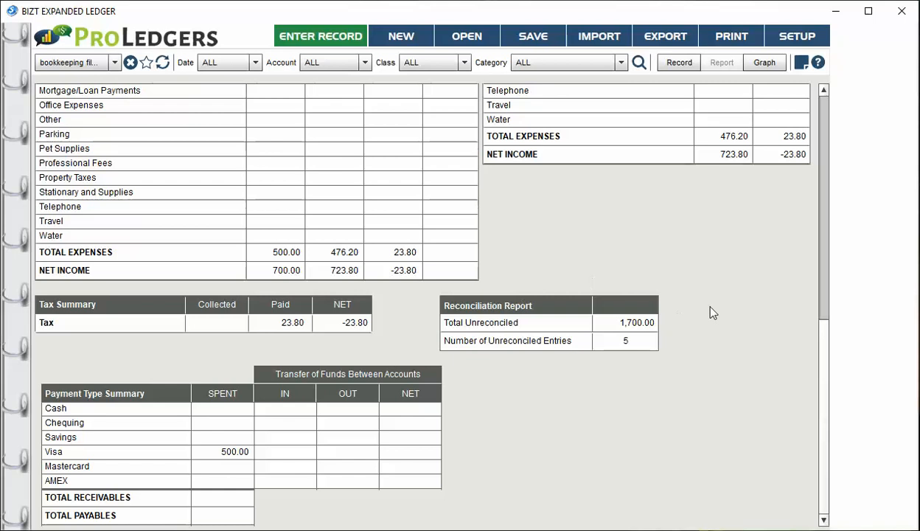
scroll(798, 285, "up", 6)
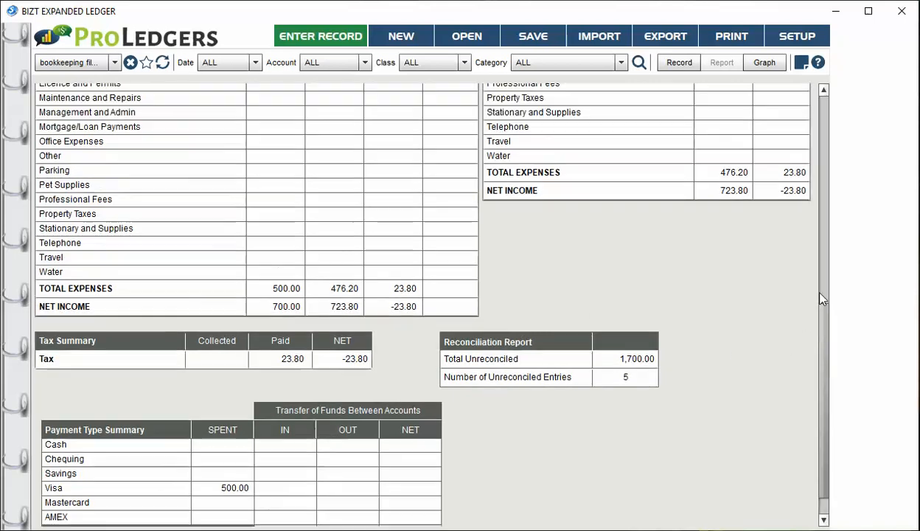
scroll(805, 123, "up", 2)
left_click(679, 63)
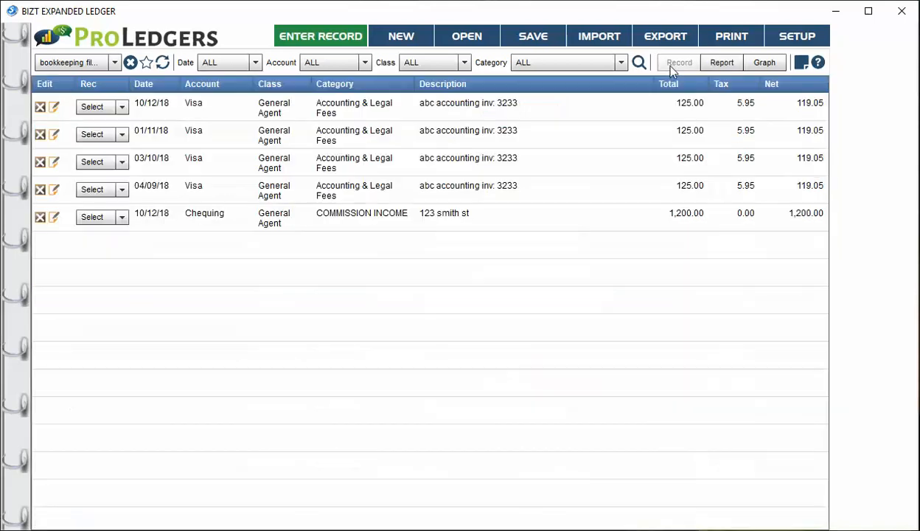
Step: Start another new record dated 10/12/18 and assign it to the Visa account
left_click(356, 37)
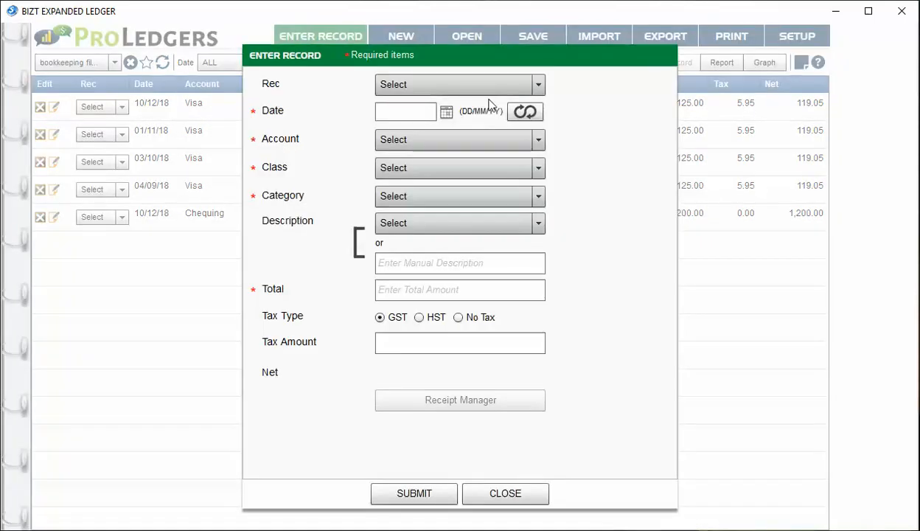
left_click(447, 112)
left_click(464, 189)
left_click(406, 138)
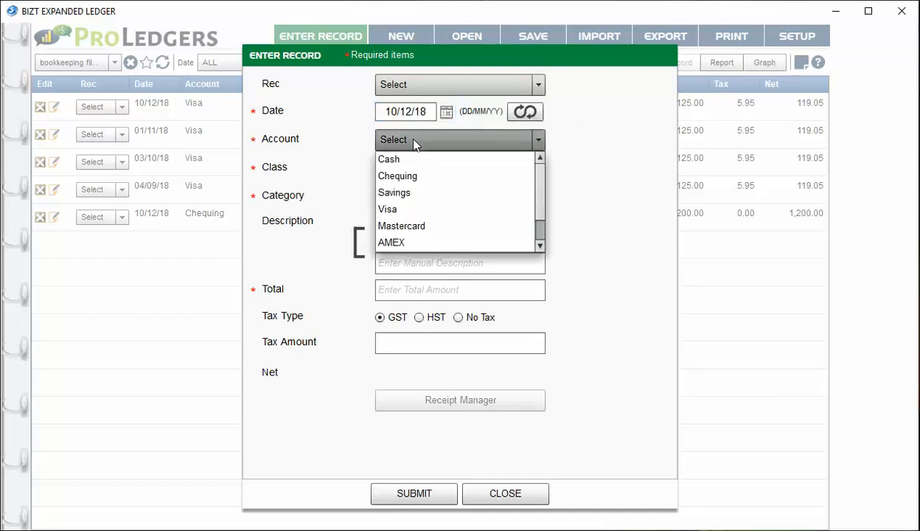
left_click(413, 209)
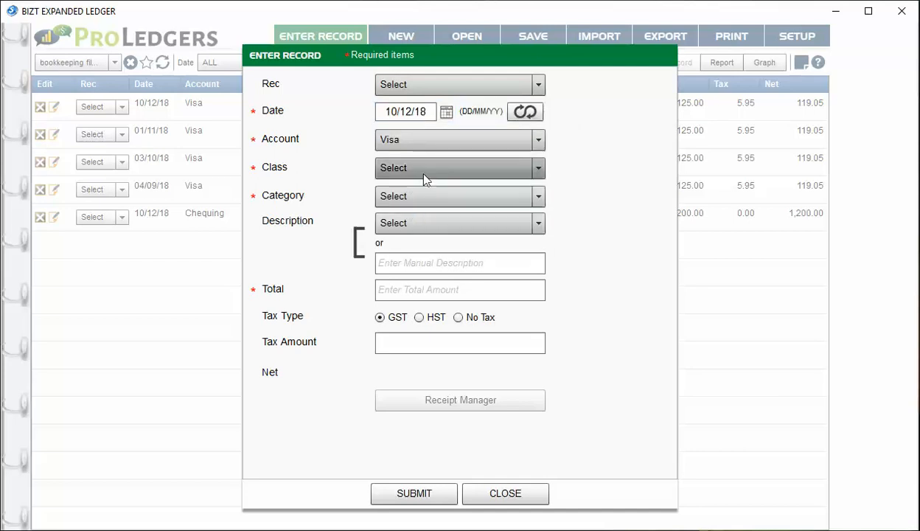
Step: Set the record's class to Split and its category to Entertainment
left_click(428, 168)
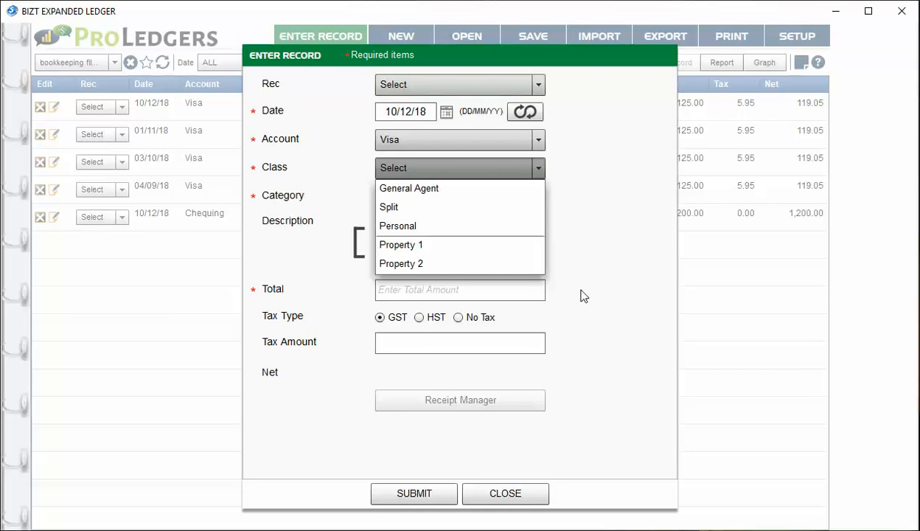
left_click(459, 214)
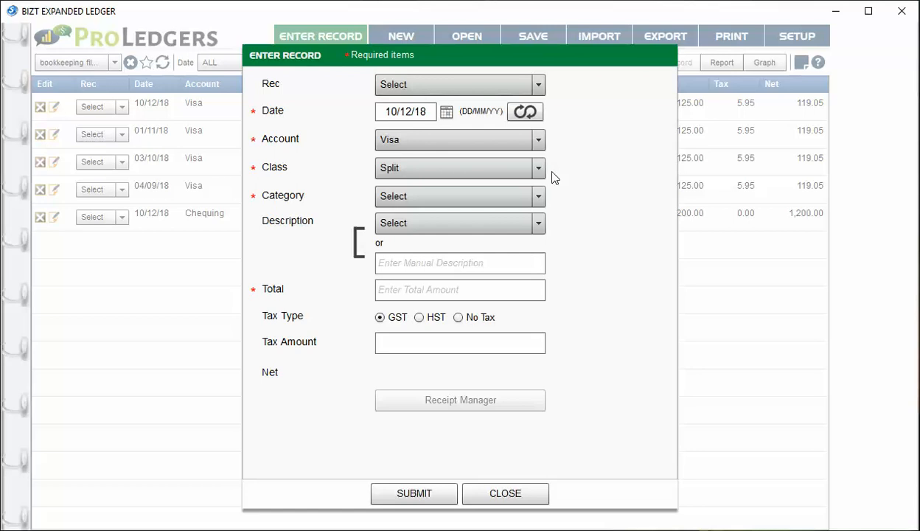
left_click(389, 198)
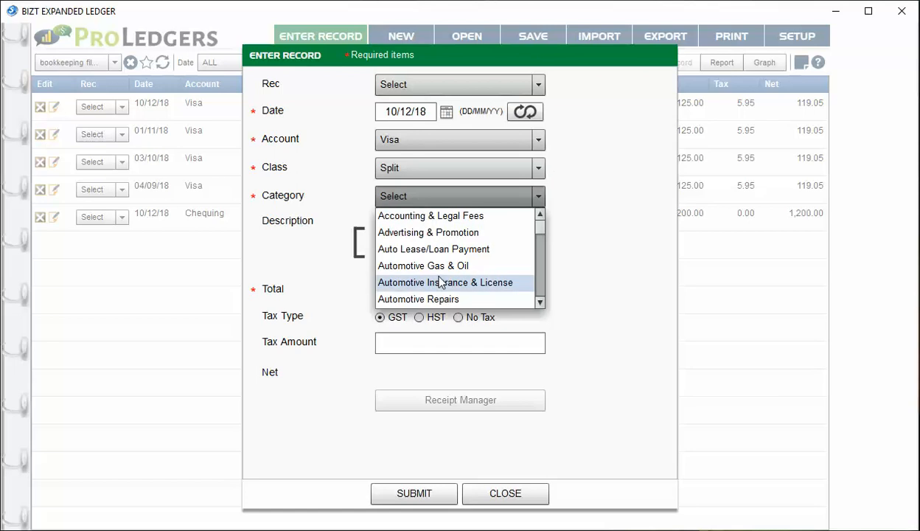
scroll(435, 283, "down", 2)
left_click(431, 298)
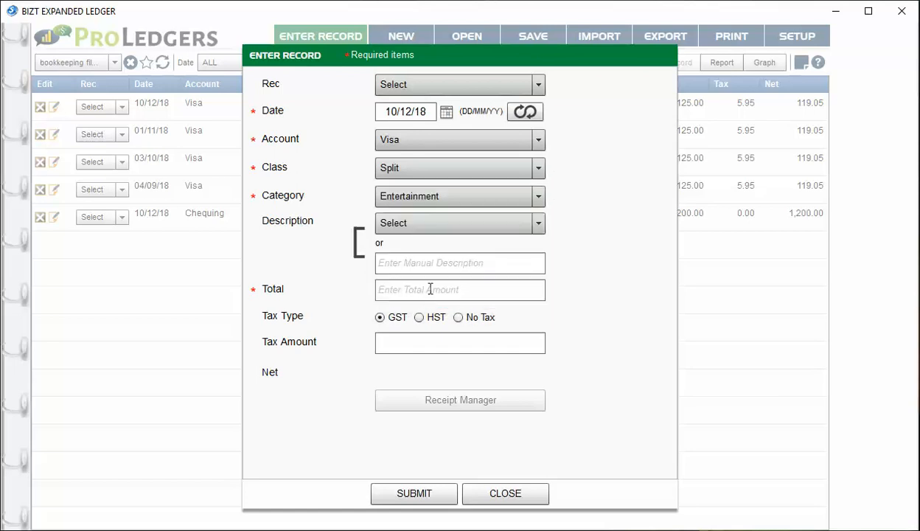
Step: Enter a dinner note naming the guest as manual description and a total of 100 with No Tax, and submit the record
left_click(422, 264)
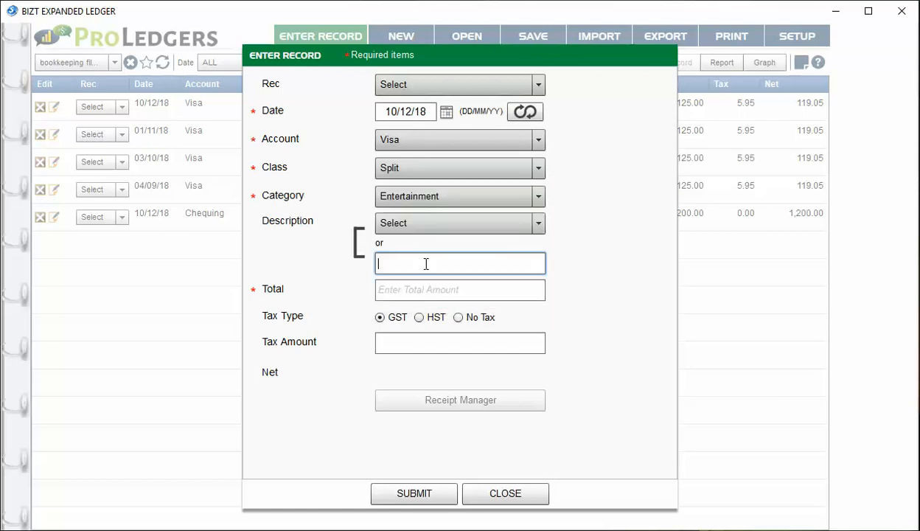
type("dinner with john doe")
left_click(427, 295)
type("100")
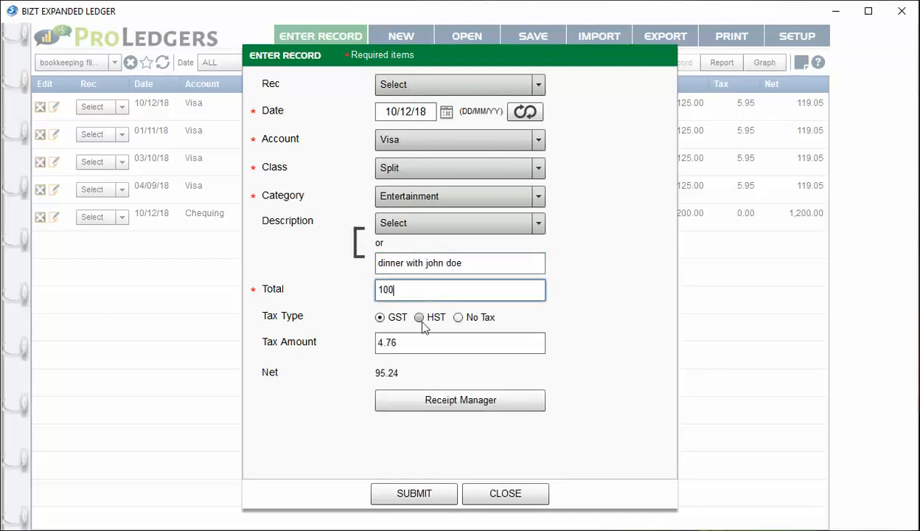
left_click(458, 317)
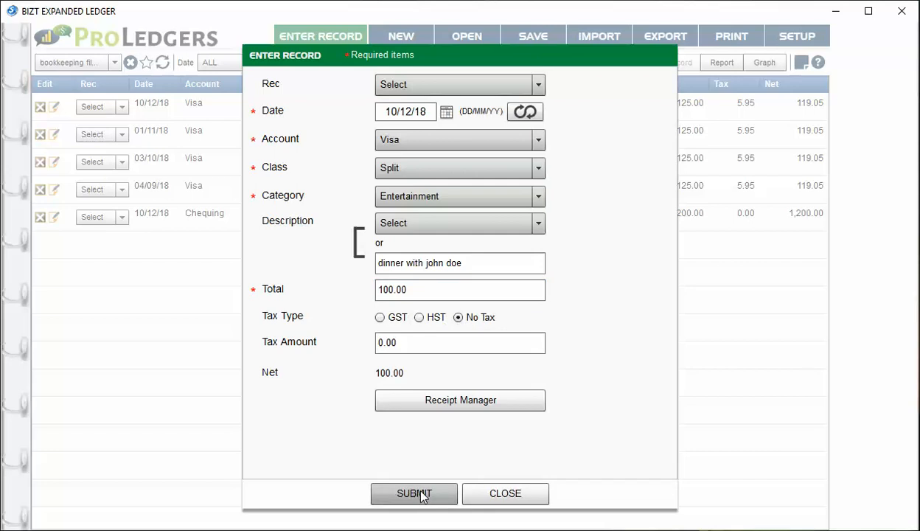
left_click(420, 493)
left_click(462, 499)
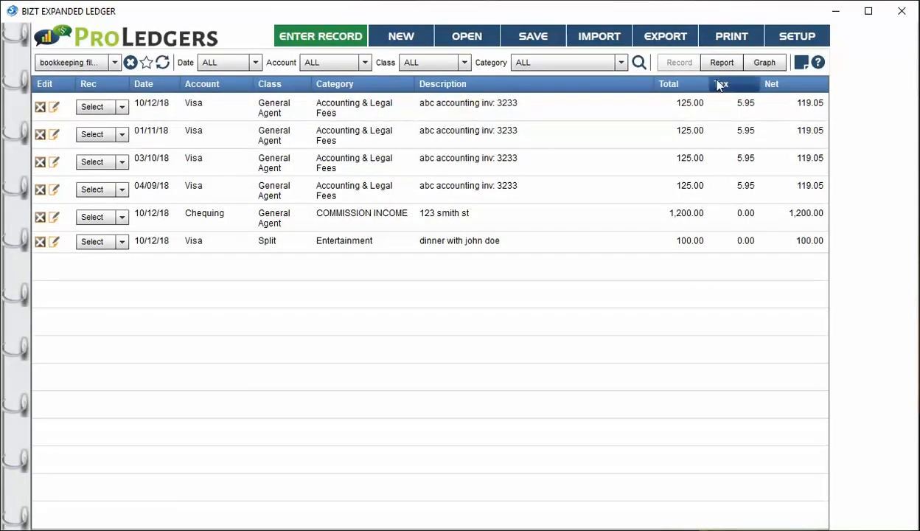
Step: Review the report summaries and show only the Income and Expenses series in the line graph
left_click(719, 64)
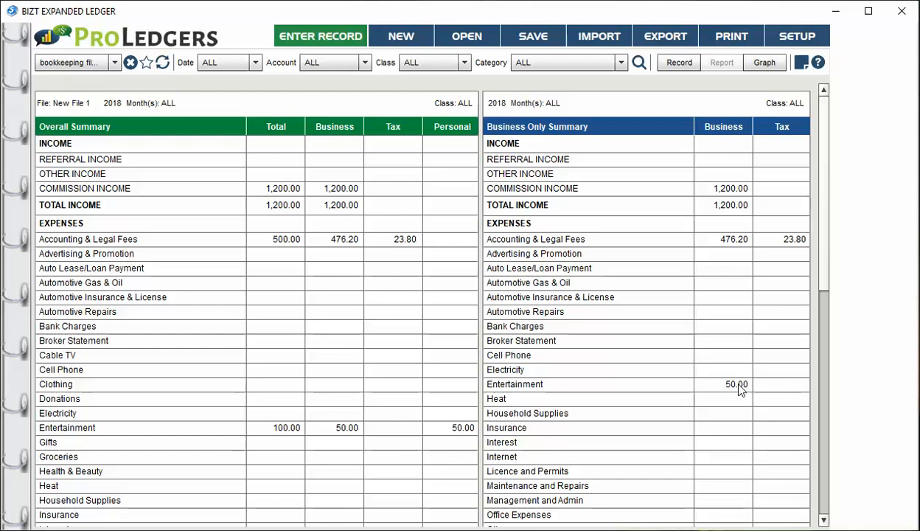
left_click(756, 68)
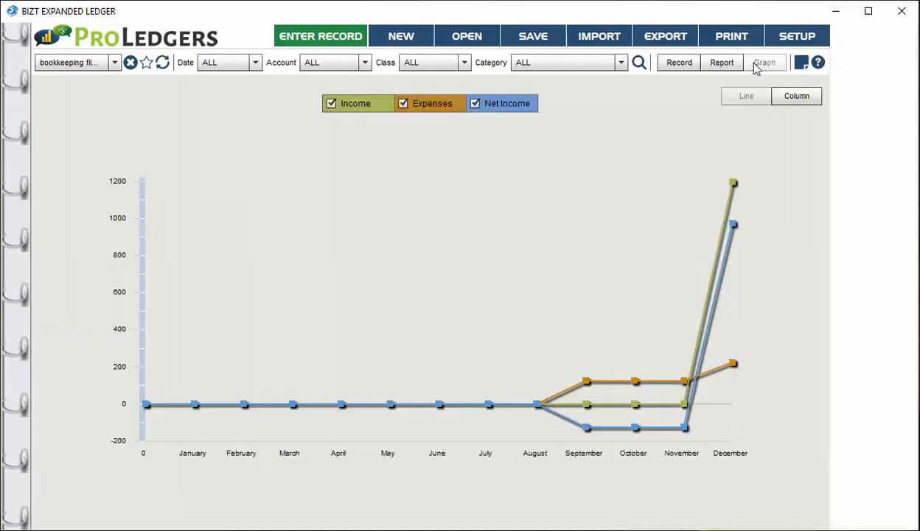
left_click(331, 104)
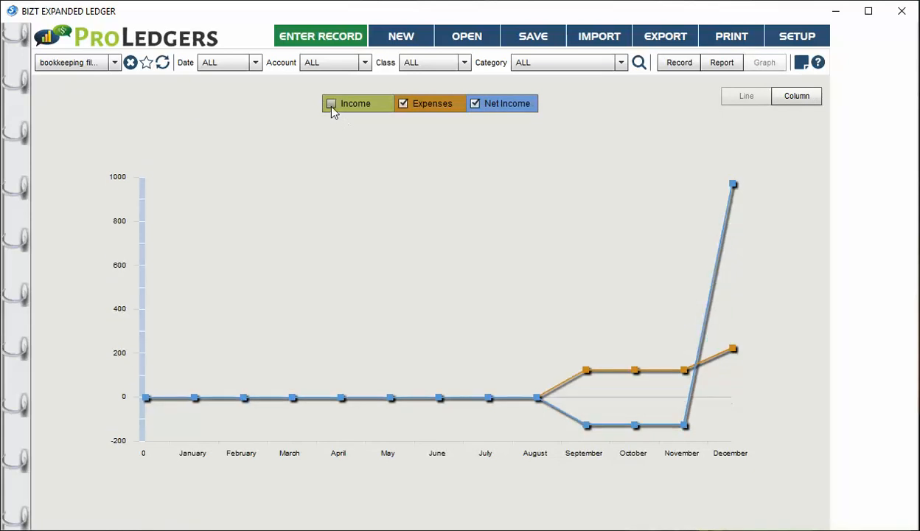
left_click(403, 104)
left_click(474, 104)
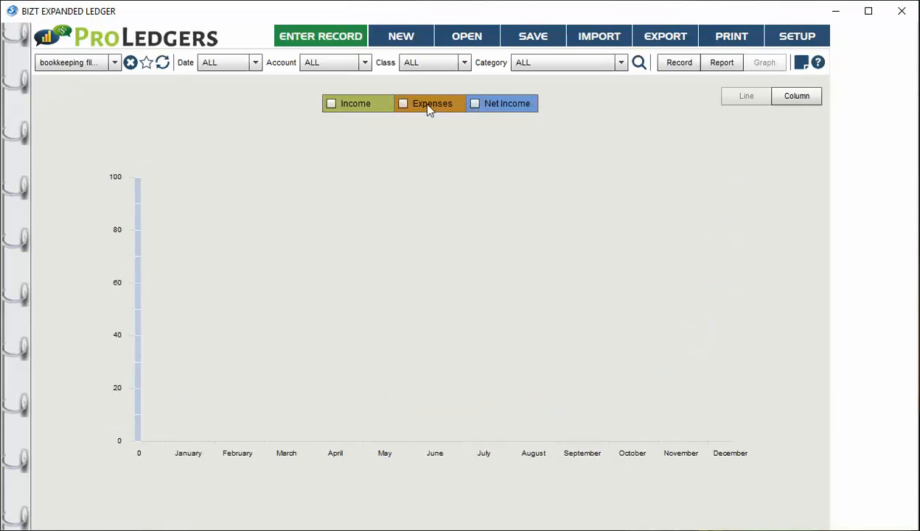
left_click(403, 103)
left_click(331, 104)
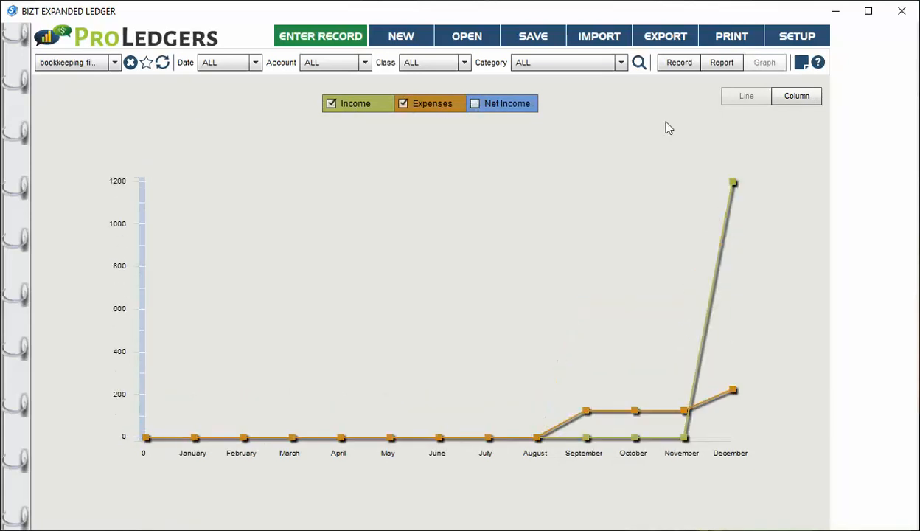
Step: Switch the graph to the column style and filter it to December
left_click(792, 103)
left_click(741, 97)
left_click(793, 95)
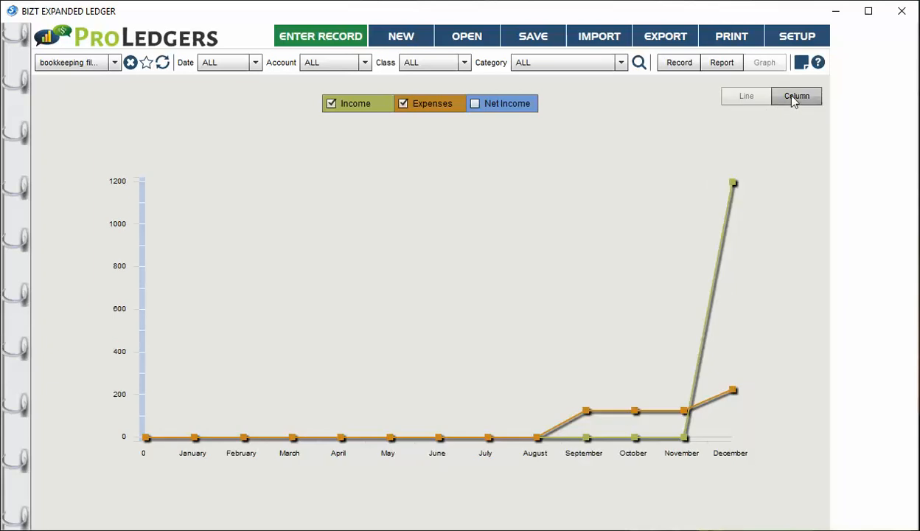
left_click(221, 63)
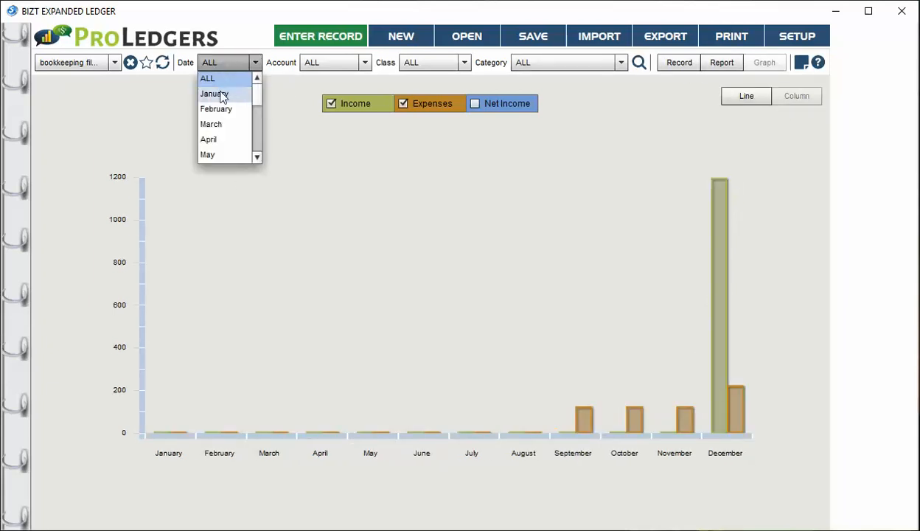
left_click_drag(252, 102, 256, 143)
scroll(229, 121, "up", 1)
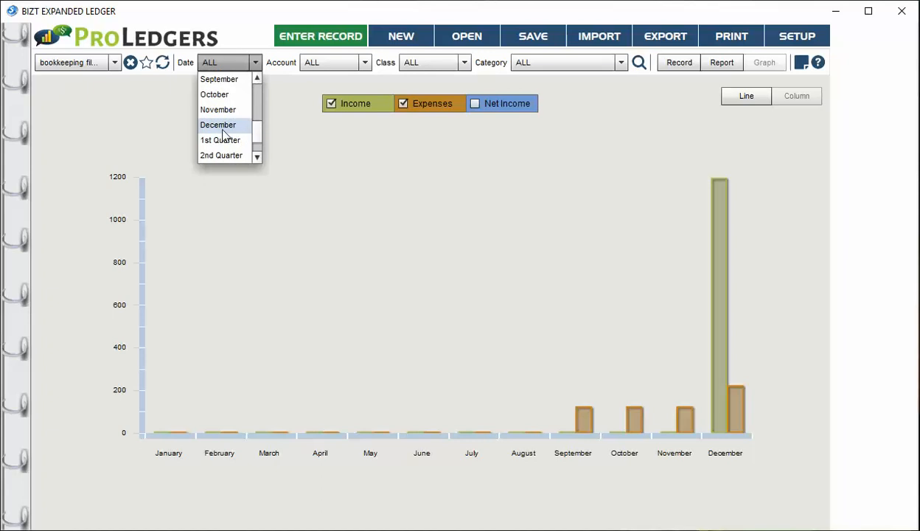
left_click(220, 125)
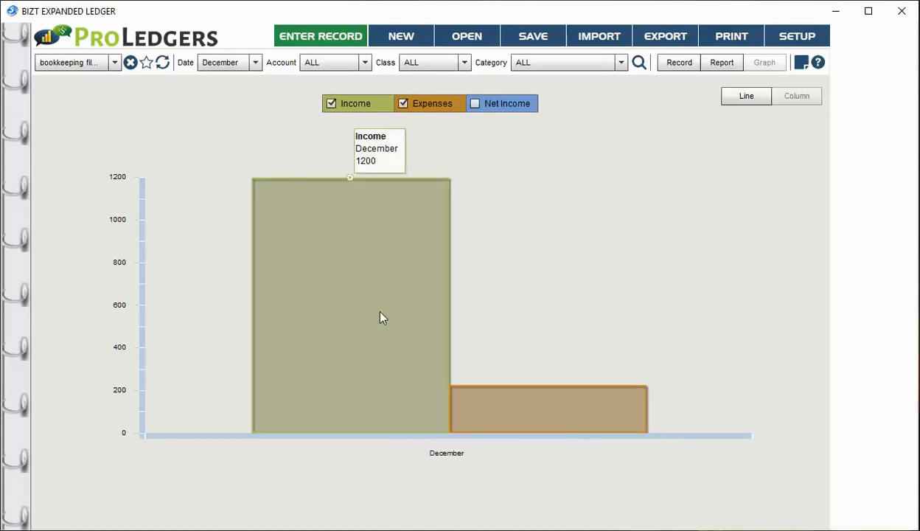
Step: Filter the ledger to the 4th Quarter and view its report, graph and record list
left_click(239, 63)
left_click(221, 154)
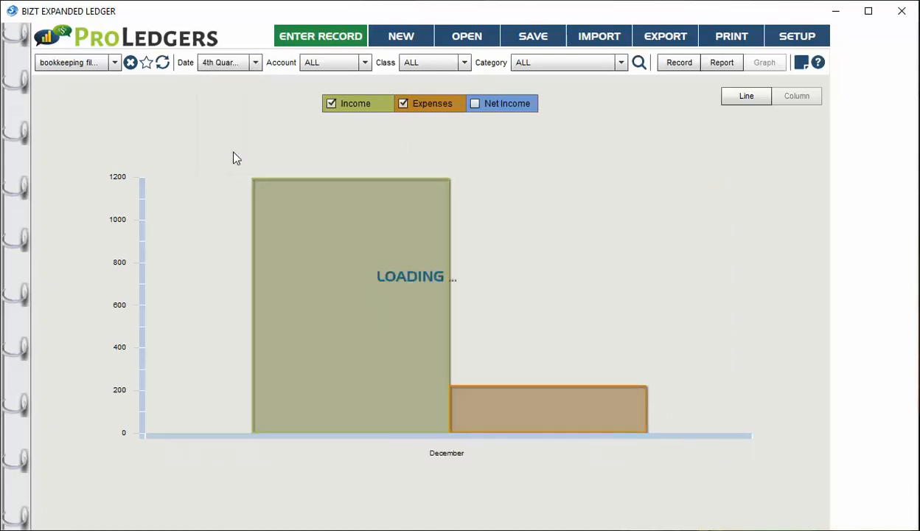
left_click(726, 65)
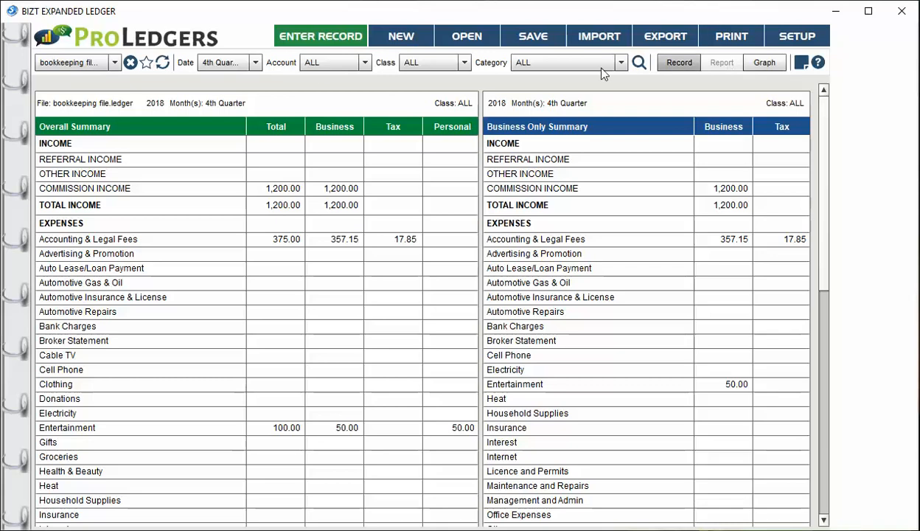
left_click(764, 65)
left_click(721, 63)
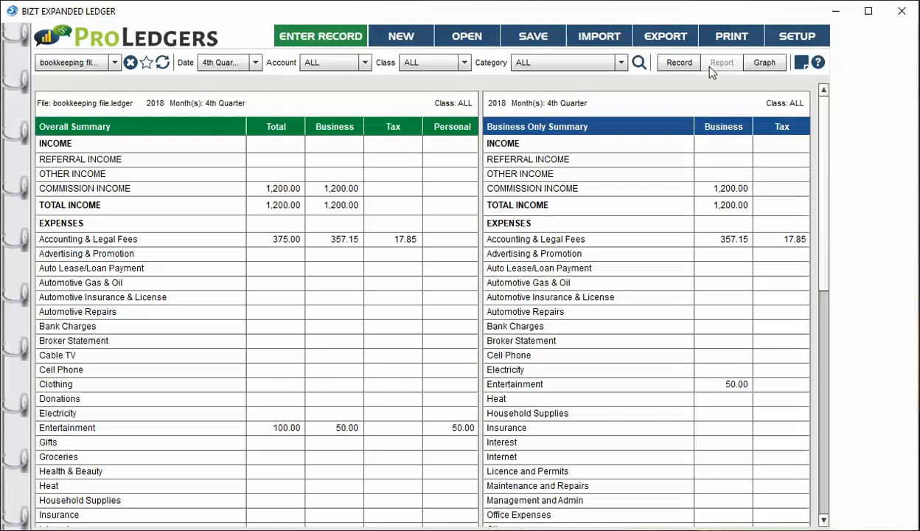
left_click(679, 62)
Step: Filter the record list by December and reset the date filter to ALL
left_click(225, 63)
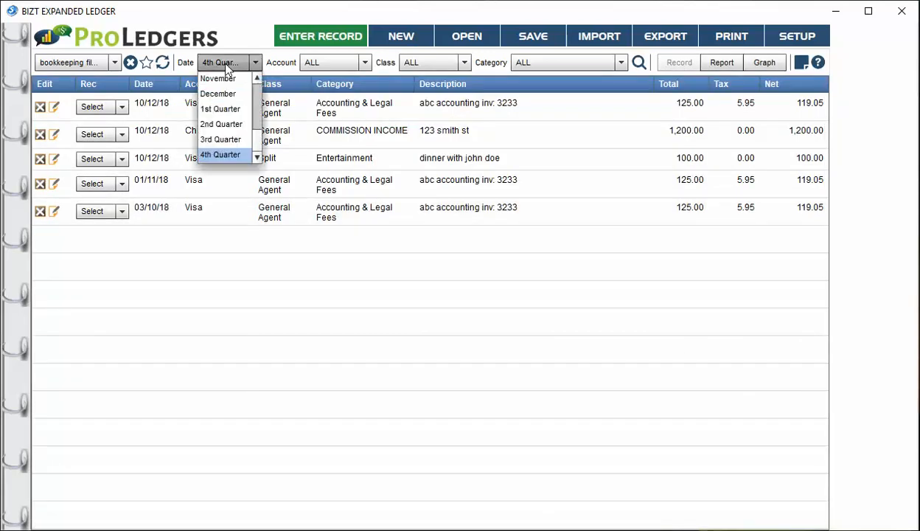
left_click(228, 96)
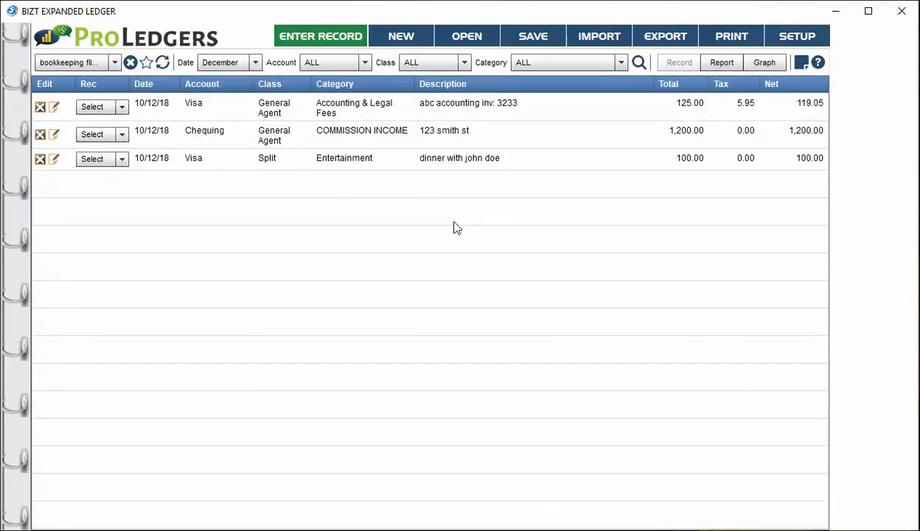
left_click(229, 63)
scroll(232, 104, "up", 4)
left_click(230, 78)
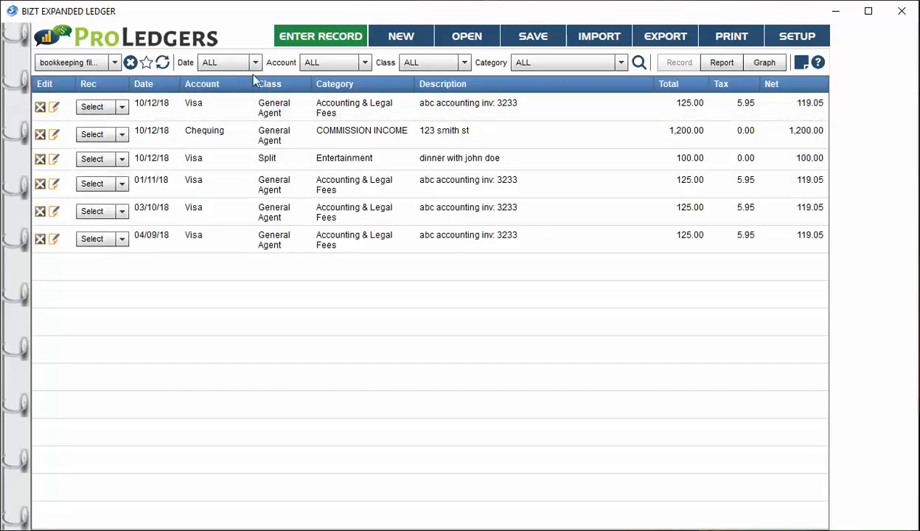
Step: Filter the record list to the Visa account and the General Agent class
left_click(324, 64)
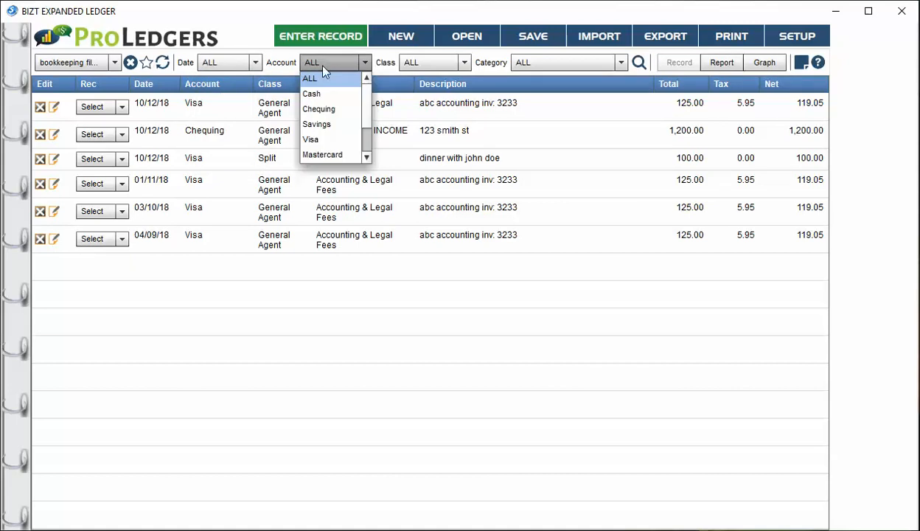
left_click(324, 140)
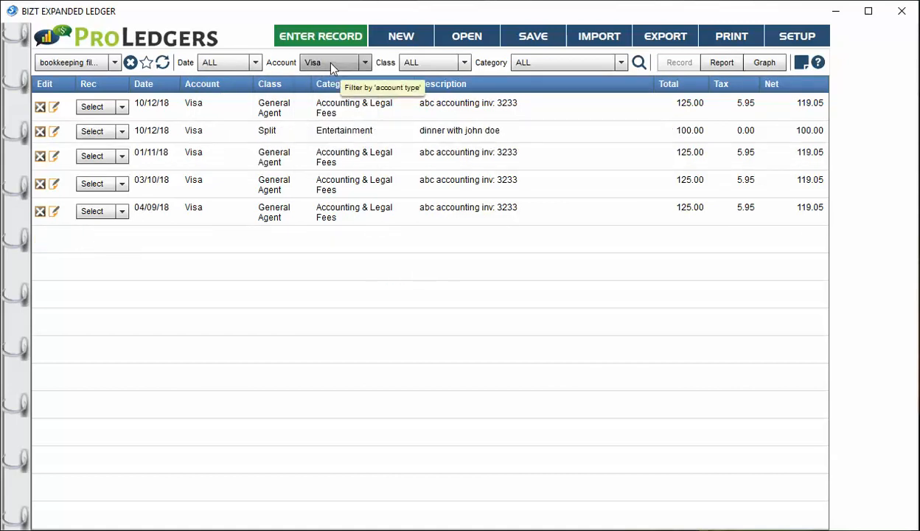
left_click(423, 62)
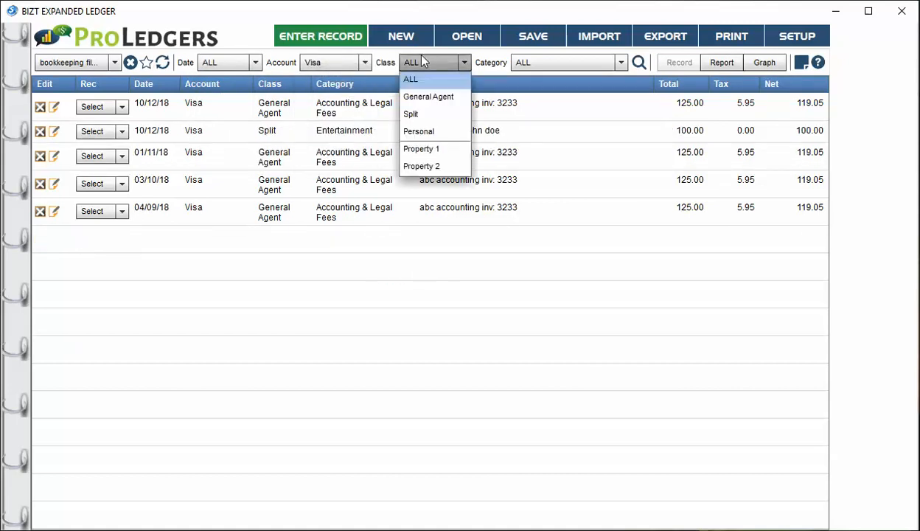
left_click(436, 97)
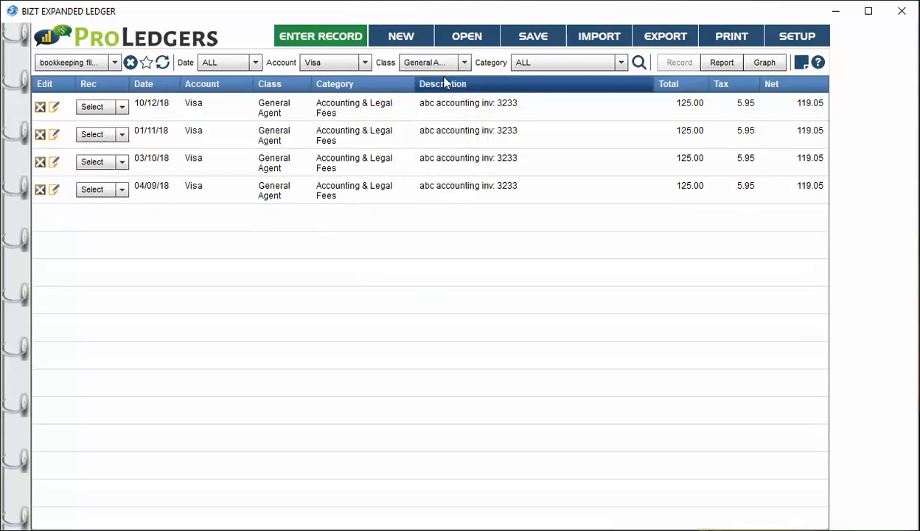
Step: Filter the Visa records by the Split class and reset the class filter to ALL
left_click(458, 62)
left_click(438, 121)
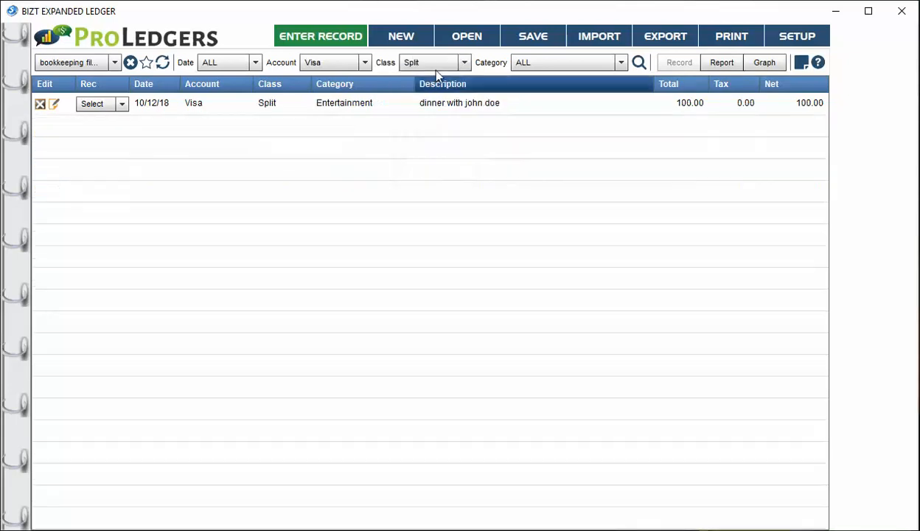
left_click(432, 62)
left_click(438, 79)
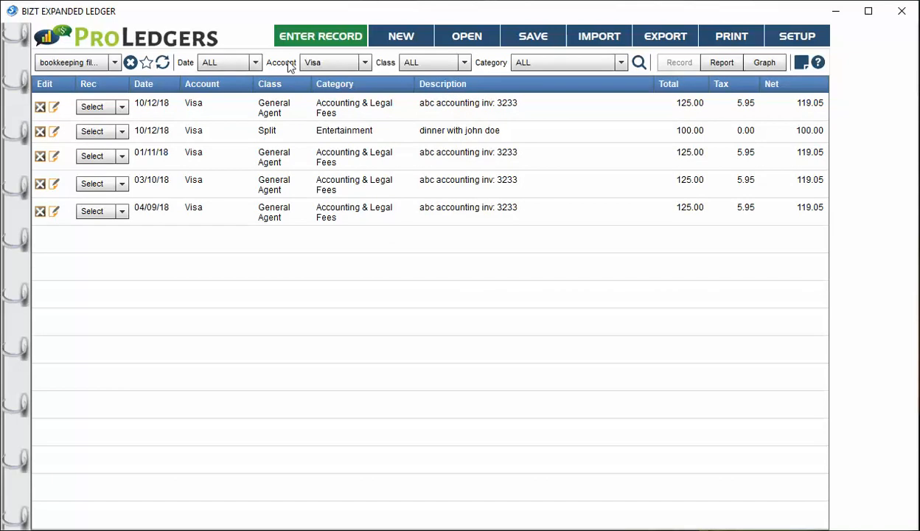
Step: Filter the record list to the COMMISSION INCOME category across ALL accounts
left_click(524, 65)
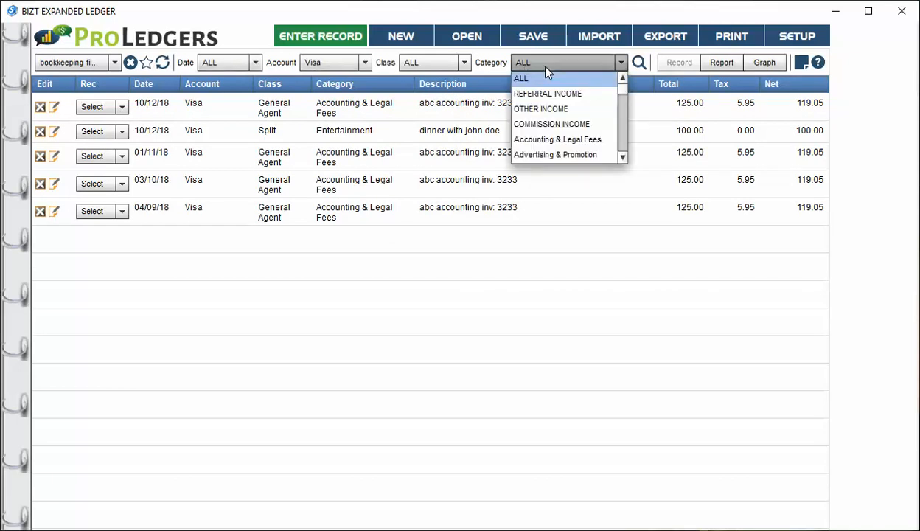
left_click(559, 122)
left_click(353, 63)
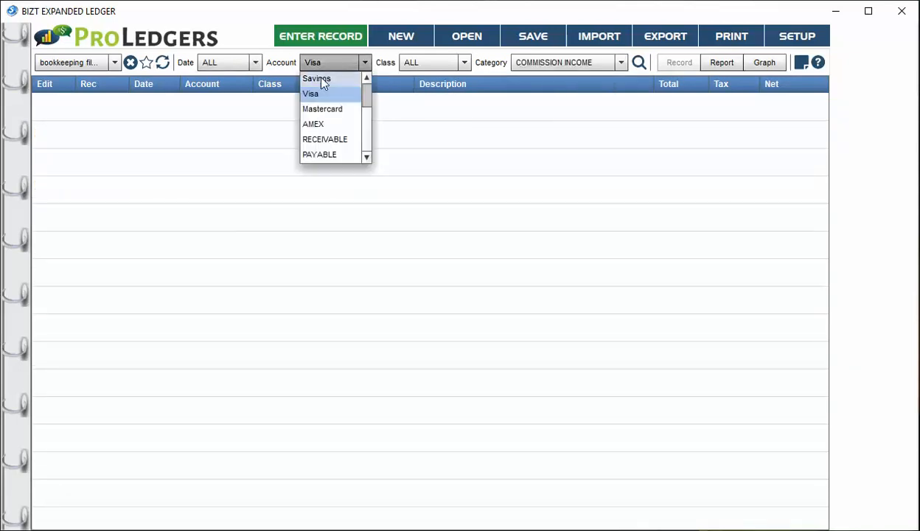
left_click(312, 77)
Step: Limit the commission income to December and view its report, graph and record list
left_click(236, 65)
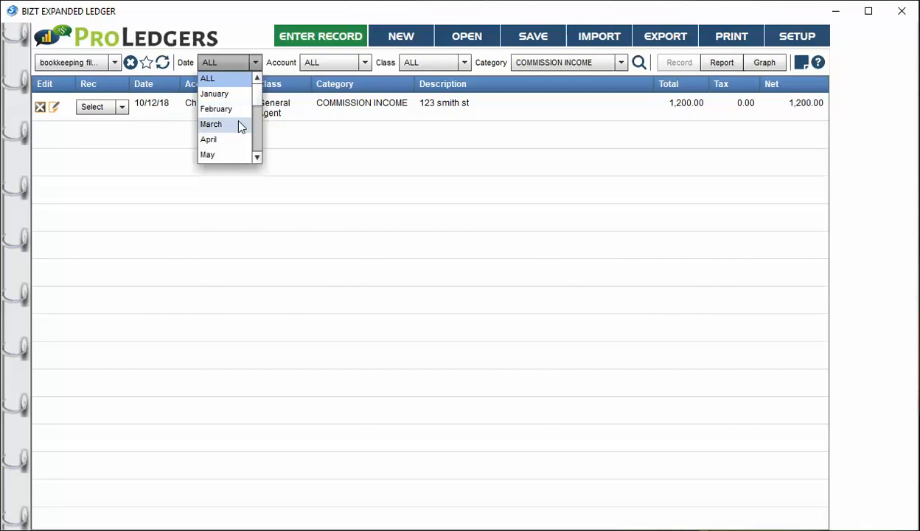
left_click_drag(257, 99, 257, 143)
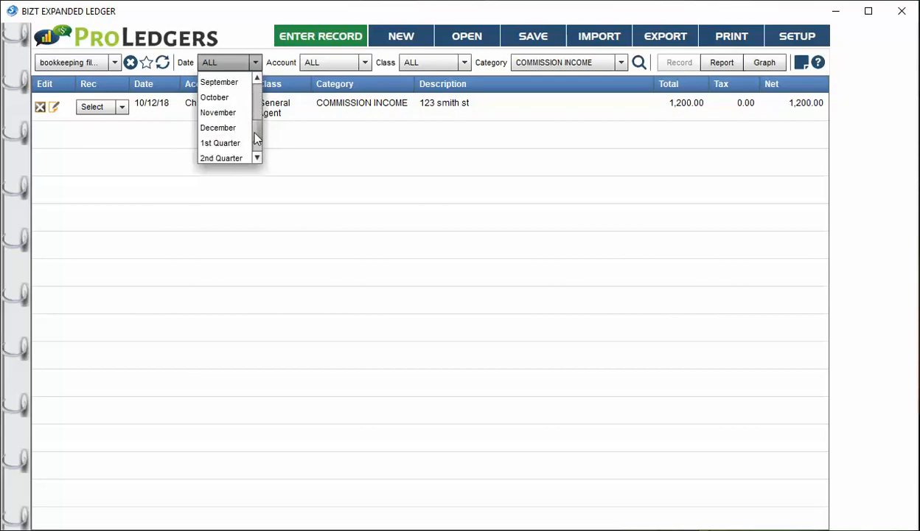
left_click(222, 127)
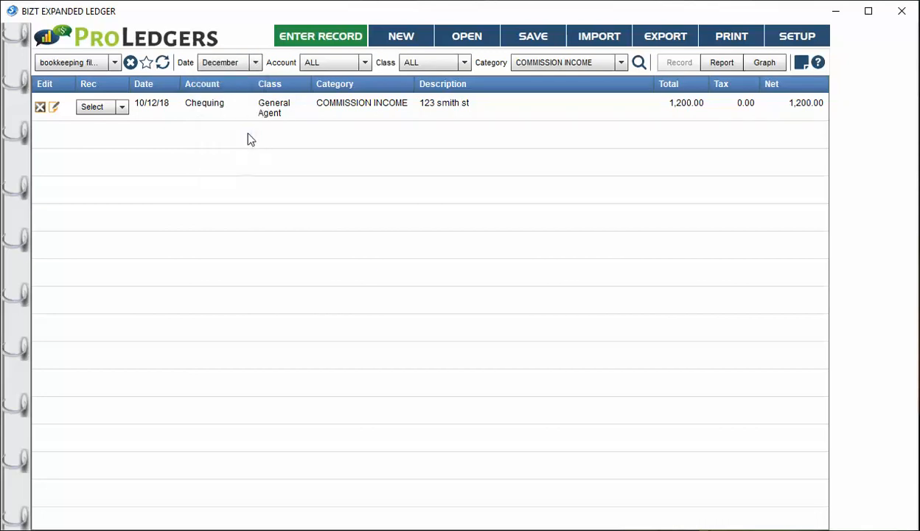
left_click(722, 63)
left_click(764, 63)
left_click(679, 63)
Step: Reset the date and category filters to ALL
left_click(225, 63)
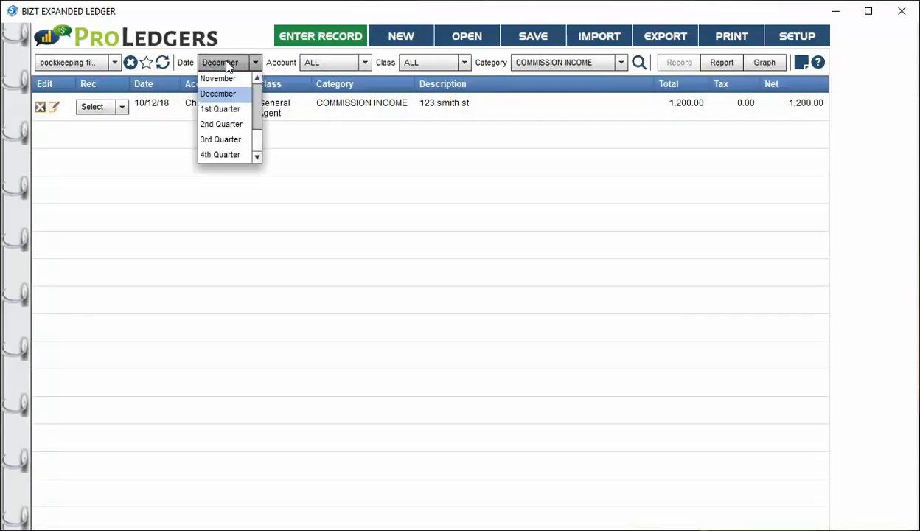
scroll(221, 110, "up", 4)
left_click(220, 78)
left_click(550, 63)
scroll(553, 98, "up", 2)
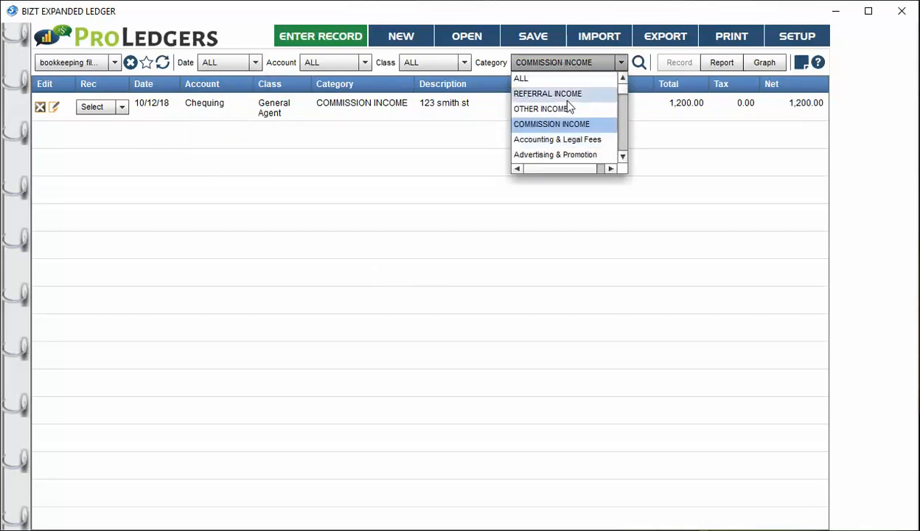
left_click(554, 75)
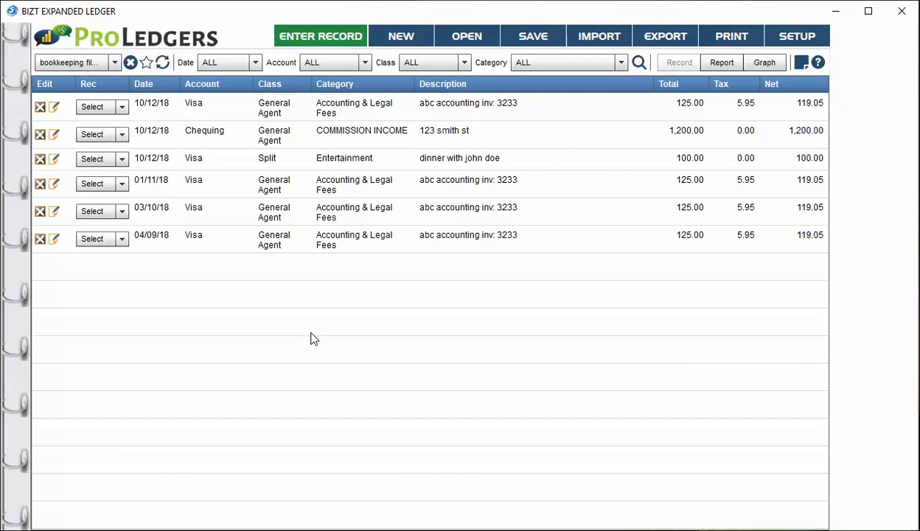
Step: Filter the records to December and reset the date filter to ALL
left_click(219, 64)
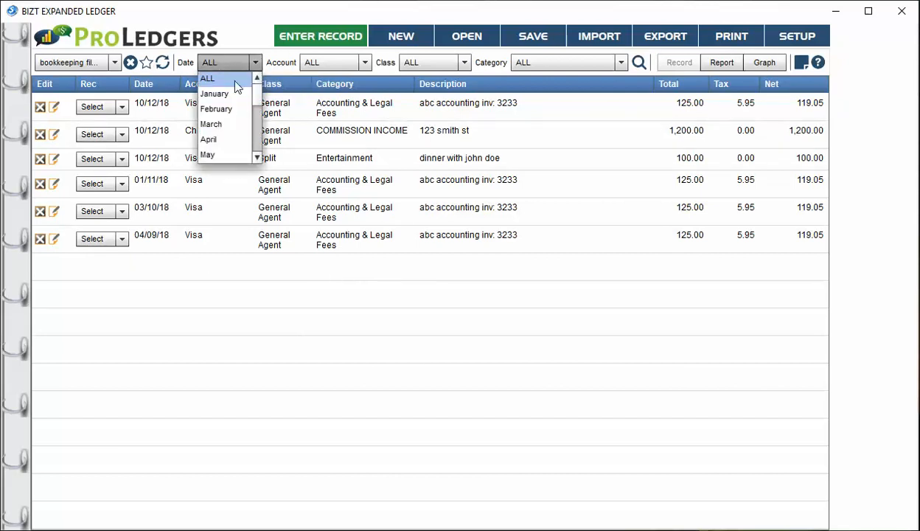
left_click_drag(259, 95, 259, 132)
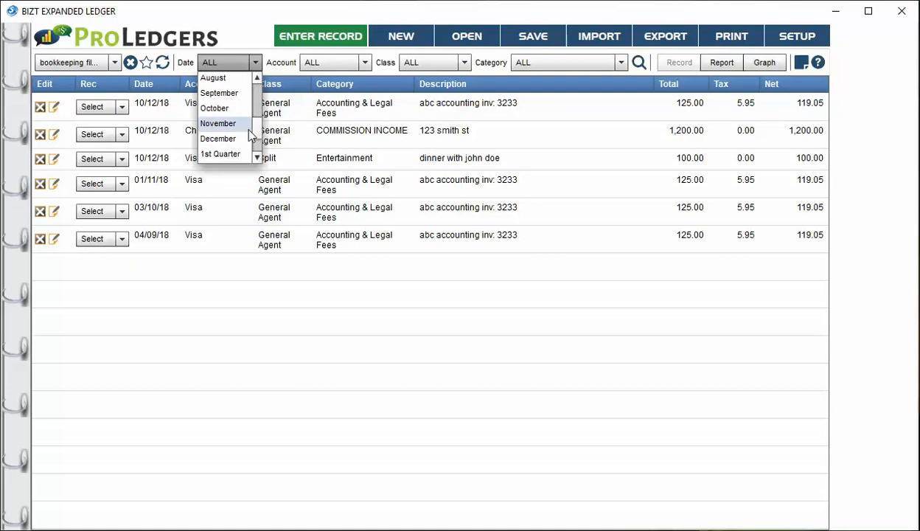
left_click(234, 132)
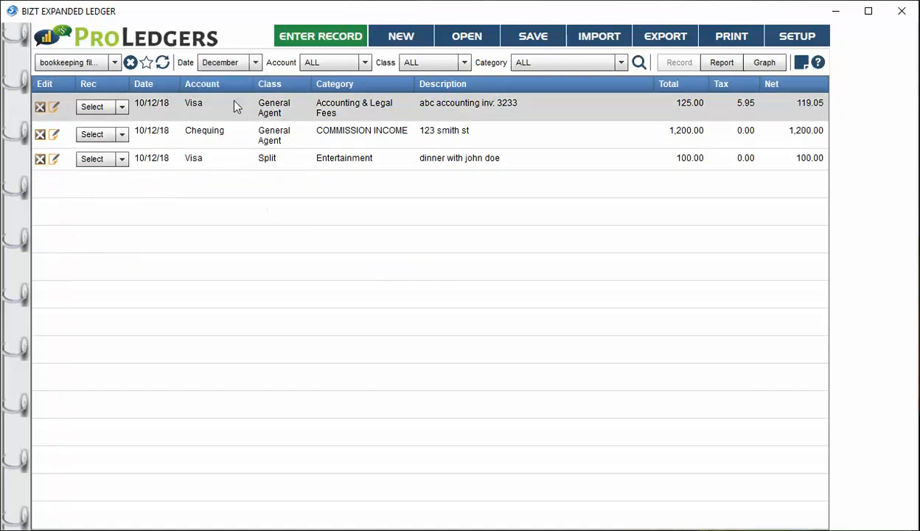
left_click(230, 65)
left_click_drag(257, 136, 233, 76)
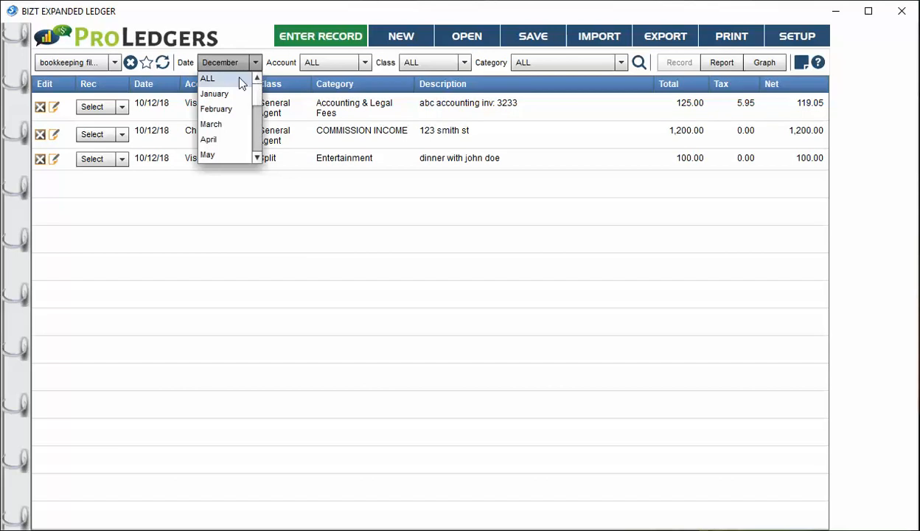
left_click(233, 77)
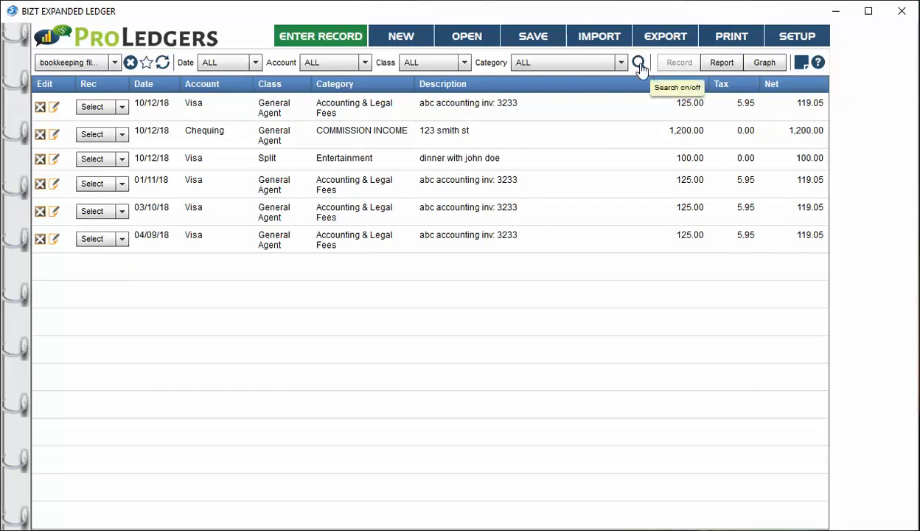
Step: Search the record descriptions for "abc" and view the matching report, graph and record list
left_click(639, 65)
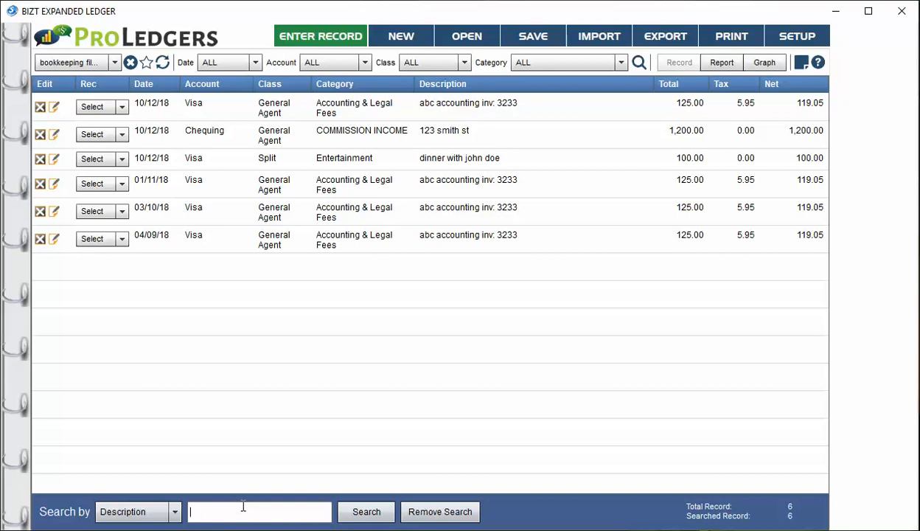
type("abc")
left_click(367, 511)
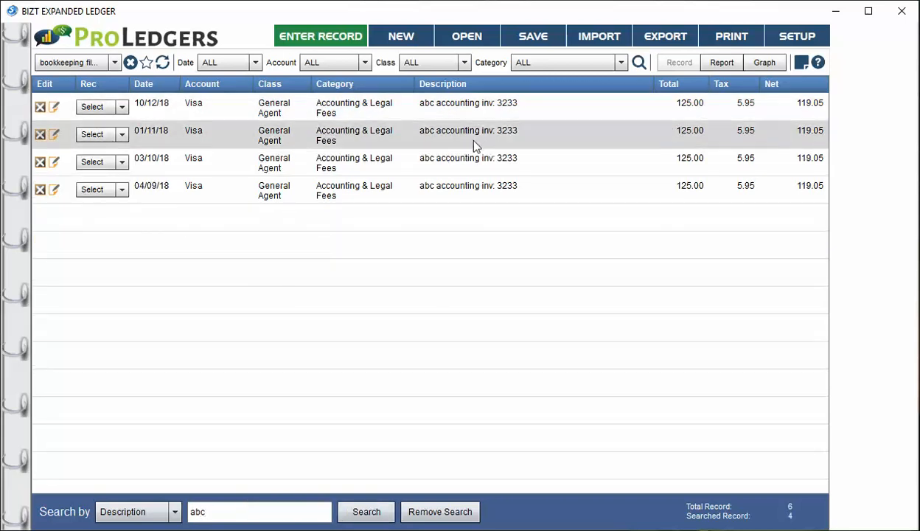
left_click(712, 65)
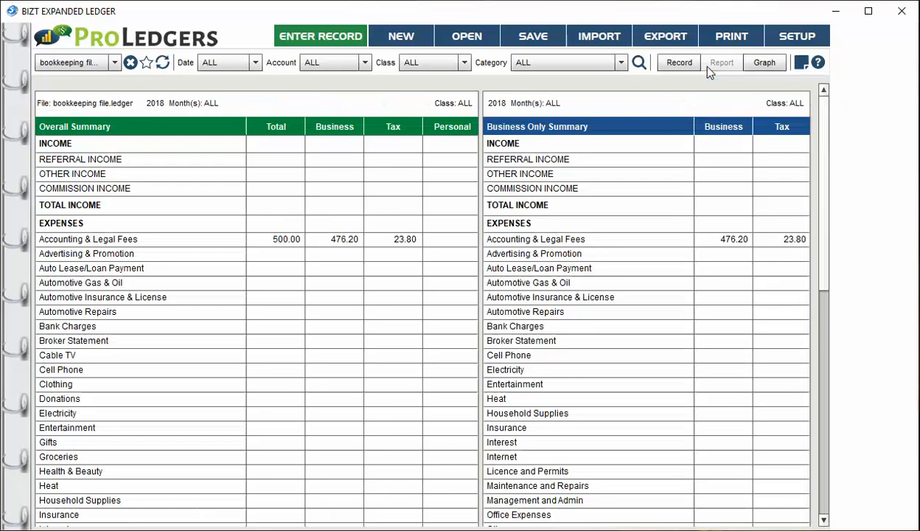
left_click(761, 65)
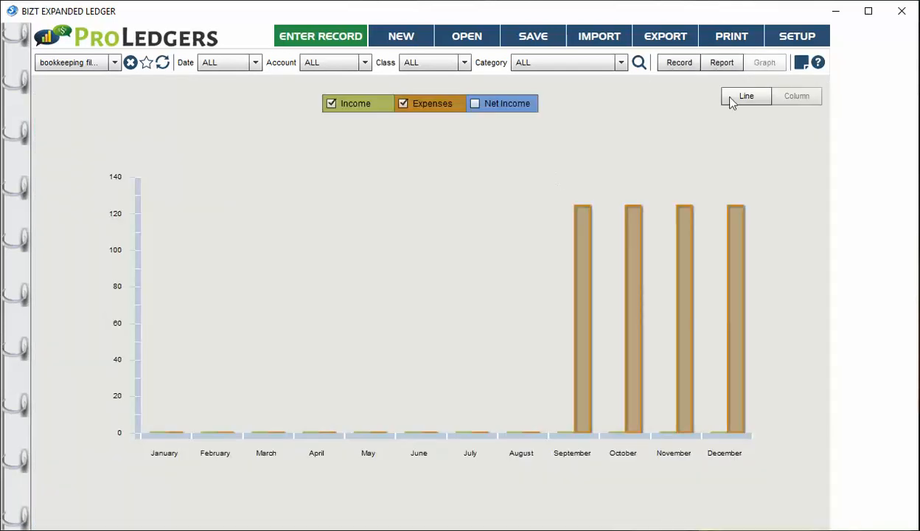
left_click(672, 64)
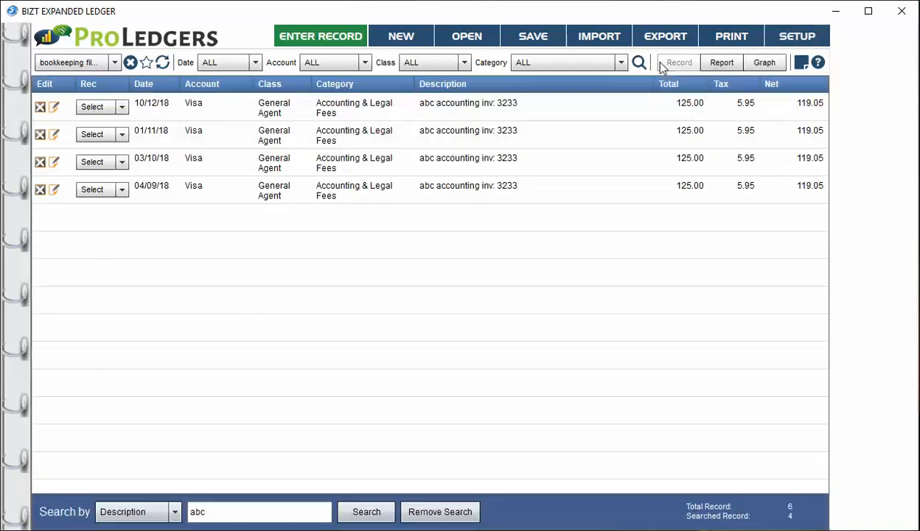
Step: Search the record descriptions for "123" instead
double_click(218, 508)
type("123")
left_click(358, 516)
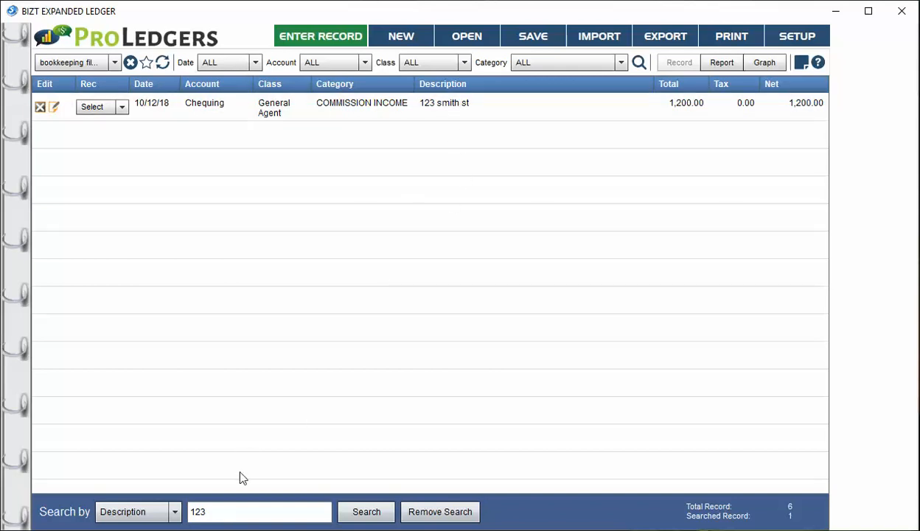
Step: Clear the search term and remove the search to list all the records
left_click(214, 509)
left_click_drag(214, 511, 163, 516)
key("BackSpace")
left_click(424, 513)
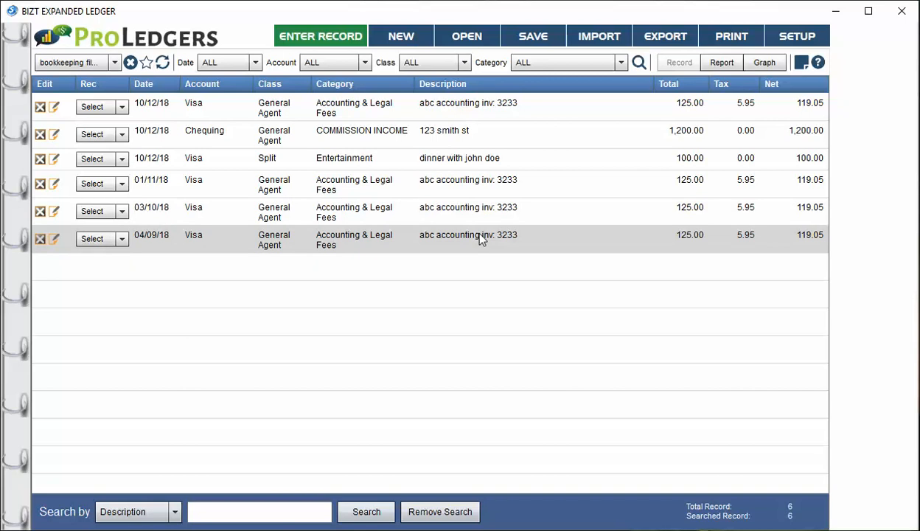
left_click(244, 506)
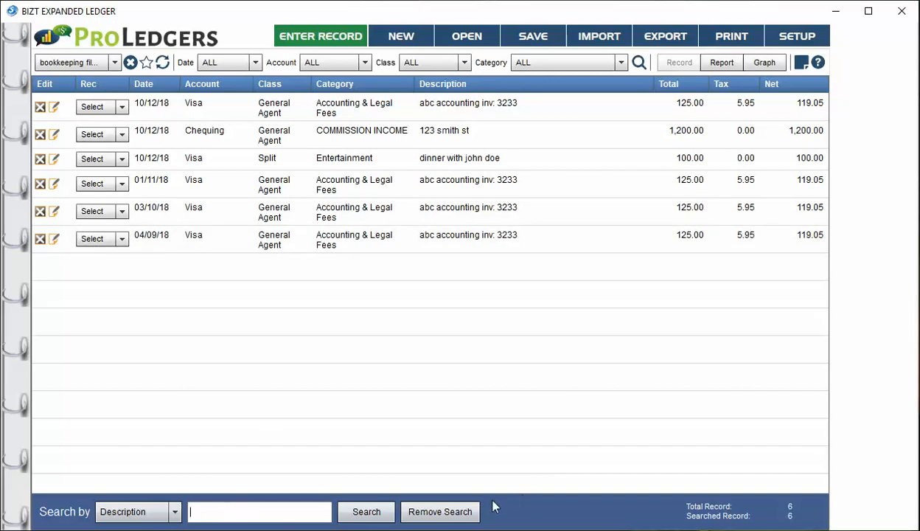
left_click(459, 511)
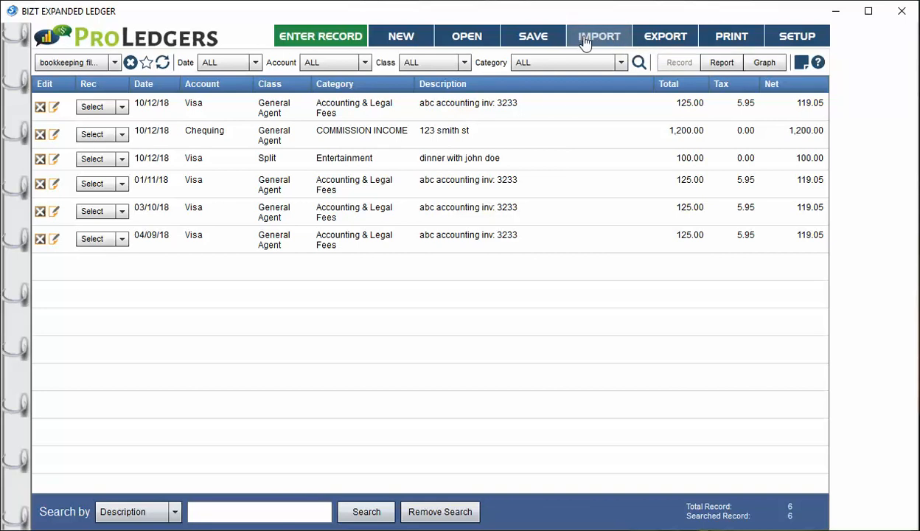
Step: Review the export options, keeping Record and the Spread Sheet (*.csv) format selected, and close the dialog
left_click(661, 38)
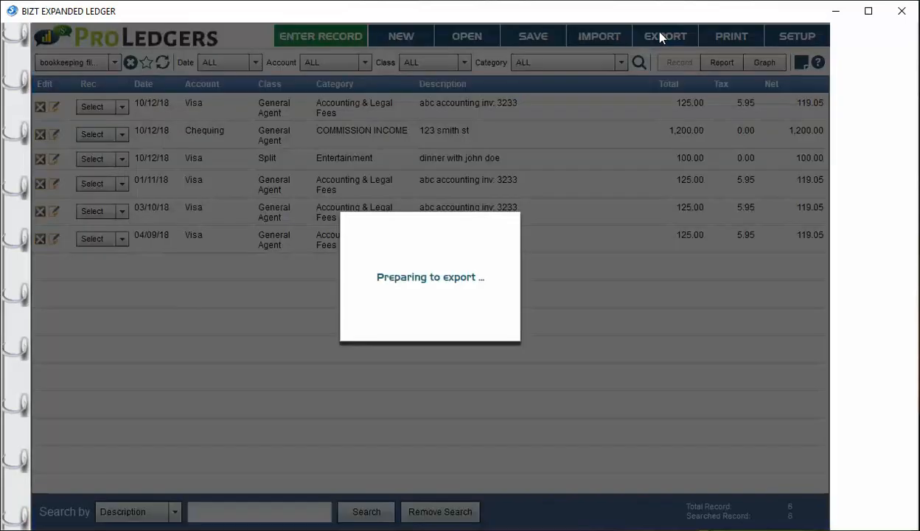
left_click(404, 251)
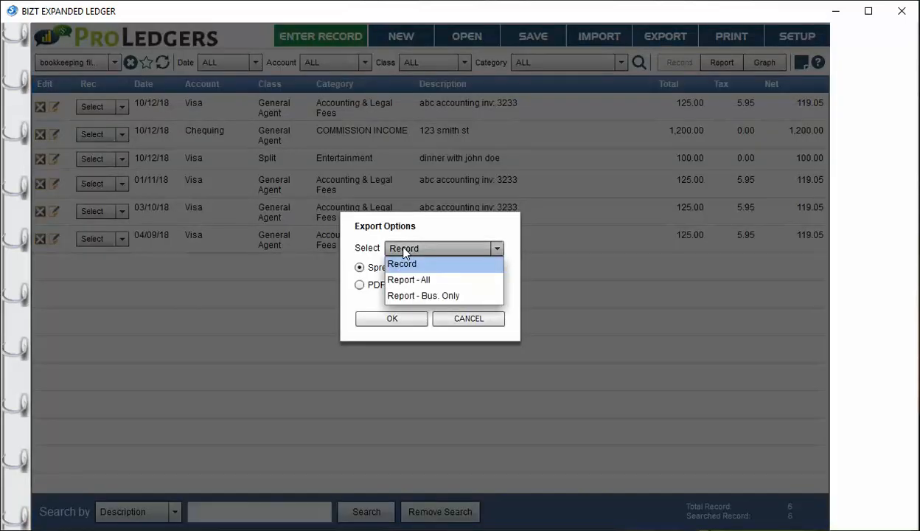
left_click(405, 250)
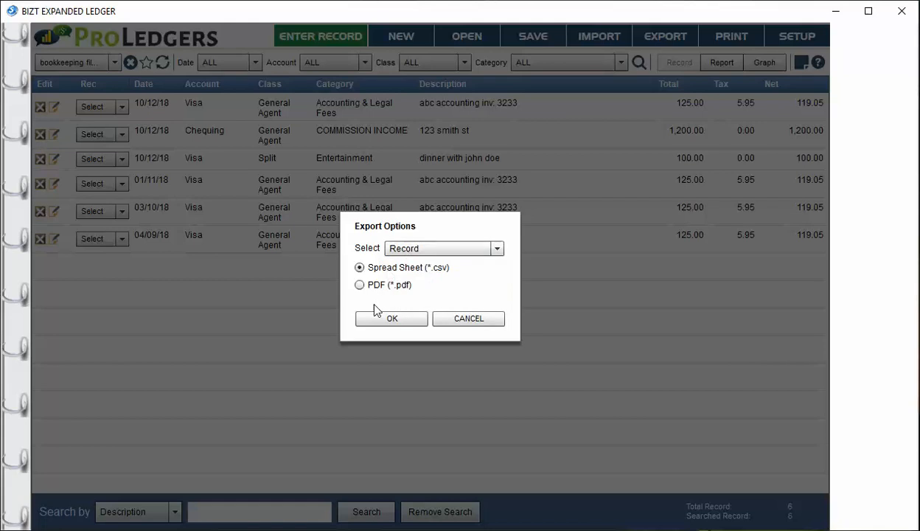
left_click(402, 318)
Step: Check the print options with Record selected and cancel printing
left_click(718, 43)
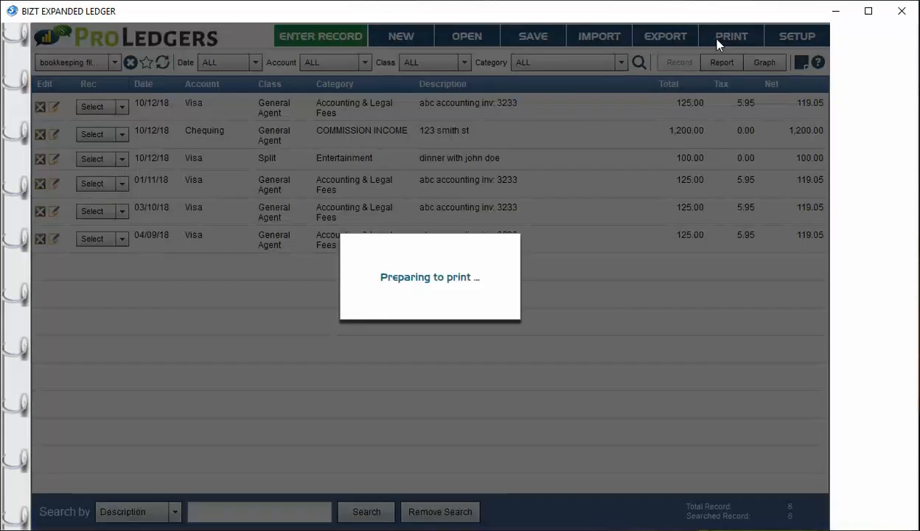
left_click(404, 269)
left_click(417, 275)
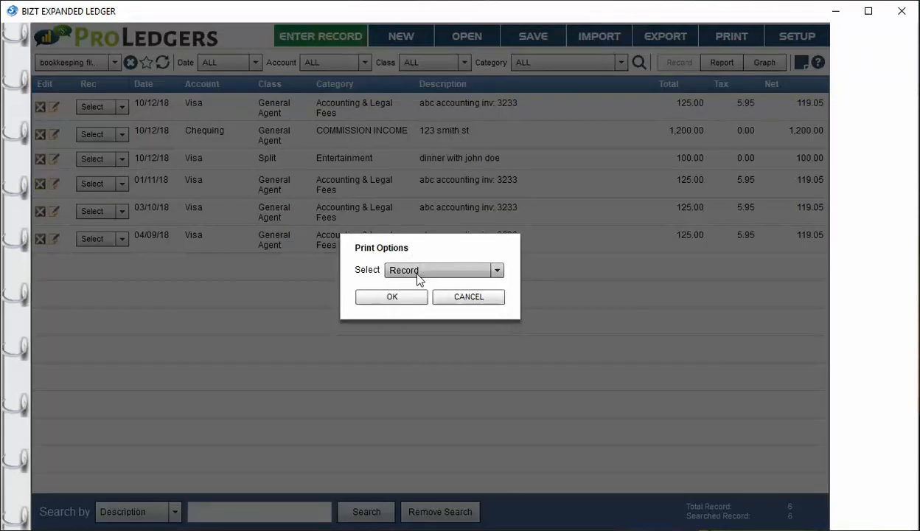
left_click(452, 298)
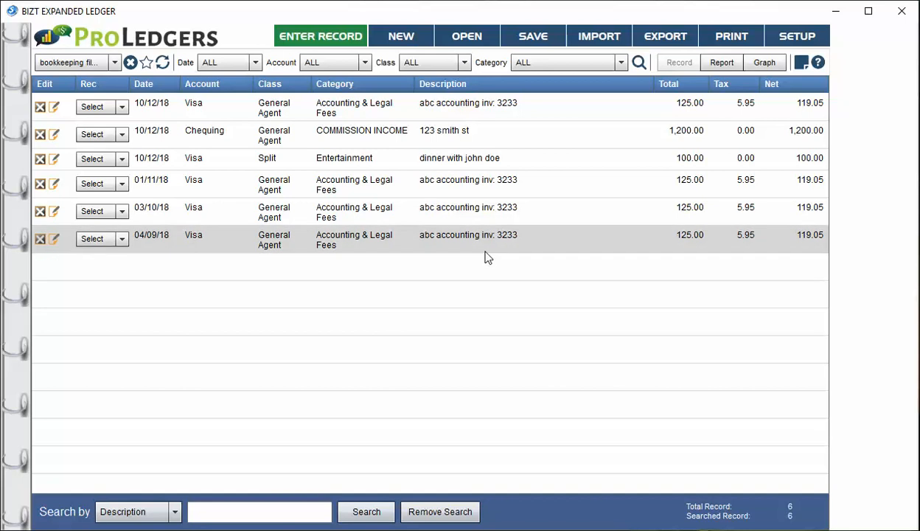
Step: Save the ledger and add bookkeeping file.ledger as the current file
left_click(529, 38)
left_click(461, 297)
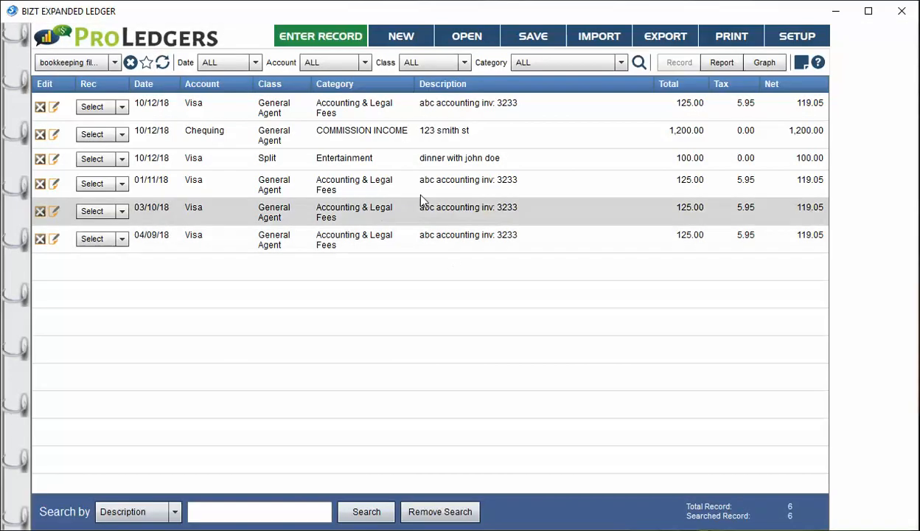
left_click(146, 63)
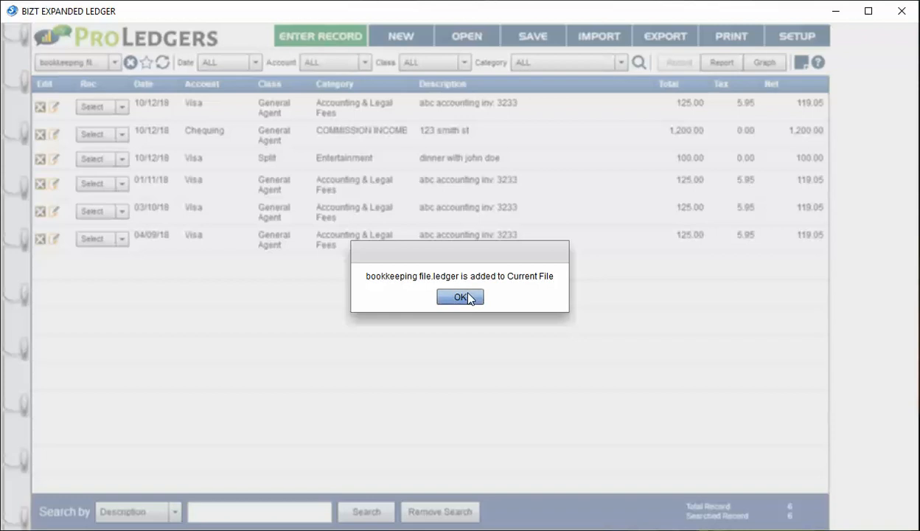
left_click(460, 297)
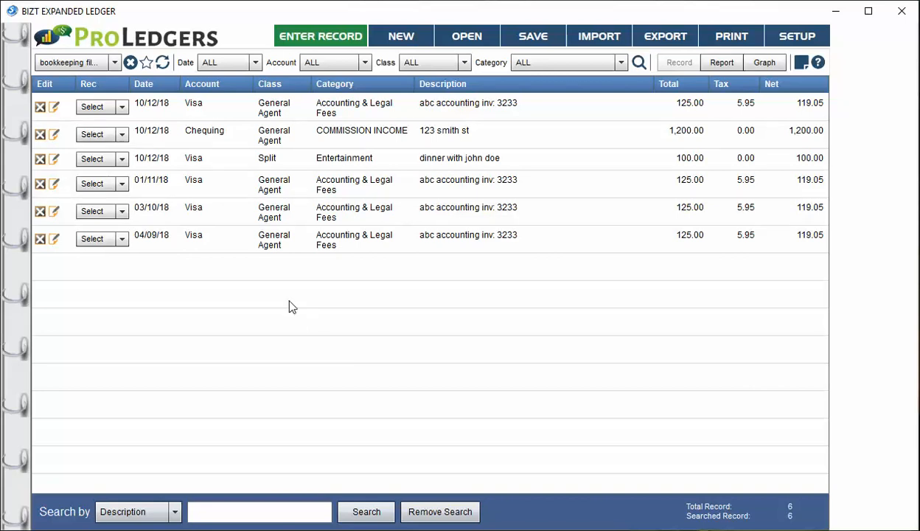
Step: Refresh the record list and enter the sample note "sdfsdfsdf", closing the notes without submitting
left_click(164, 64)
left_click(802, 64)
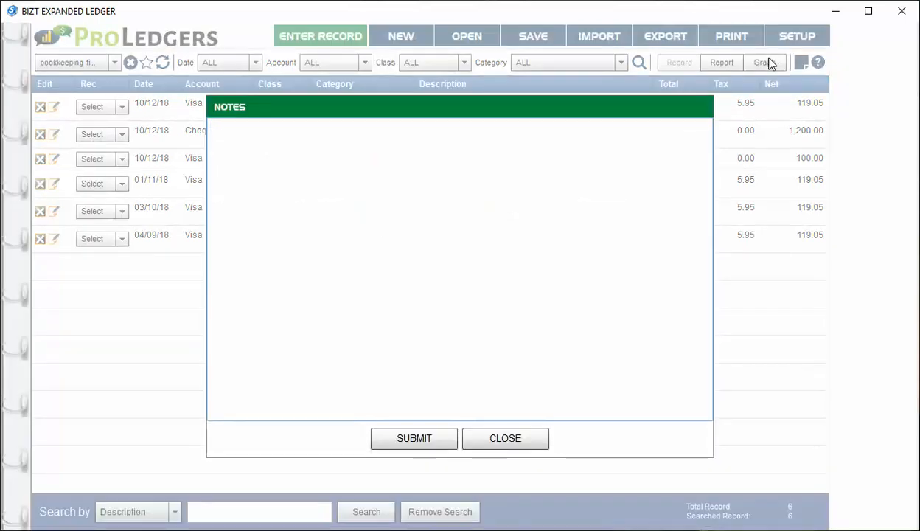
type("sdfsdfsdf")
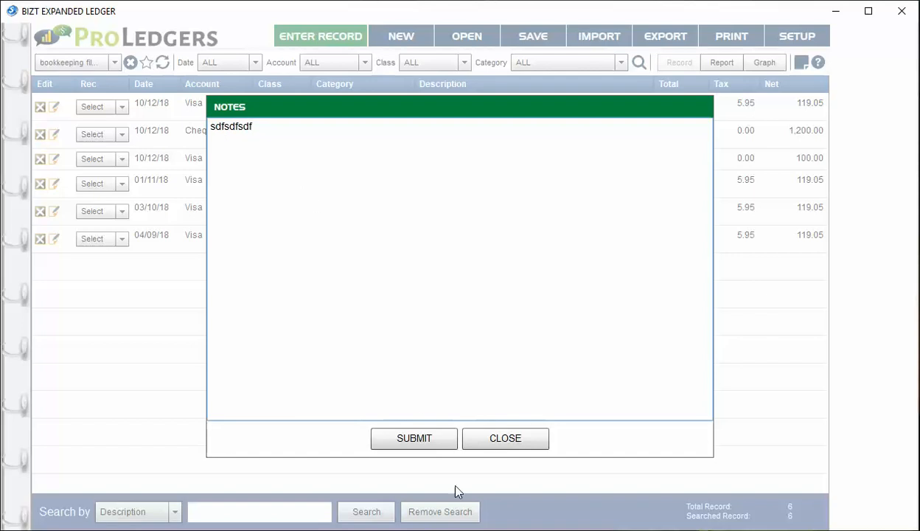
left_click(506, 439)
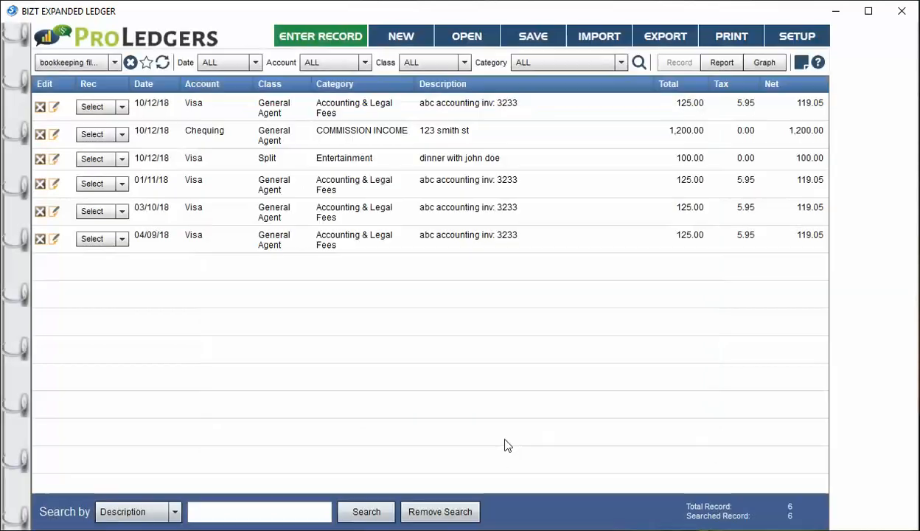